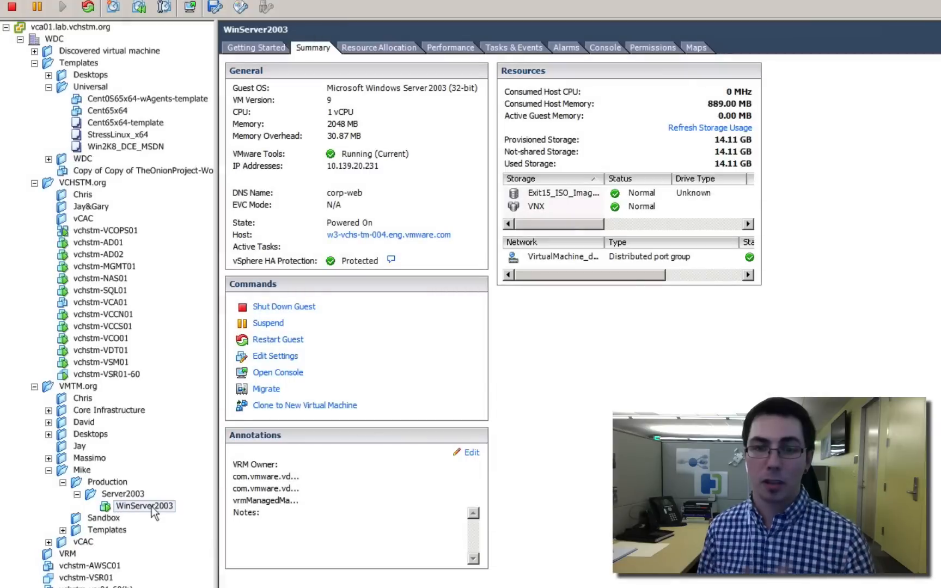
# Start cloning the WinServer2003 virtual machine and name the copy WinServer2003-clone
pyautogui.rightClick(153, 510)
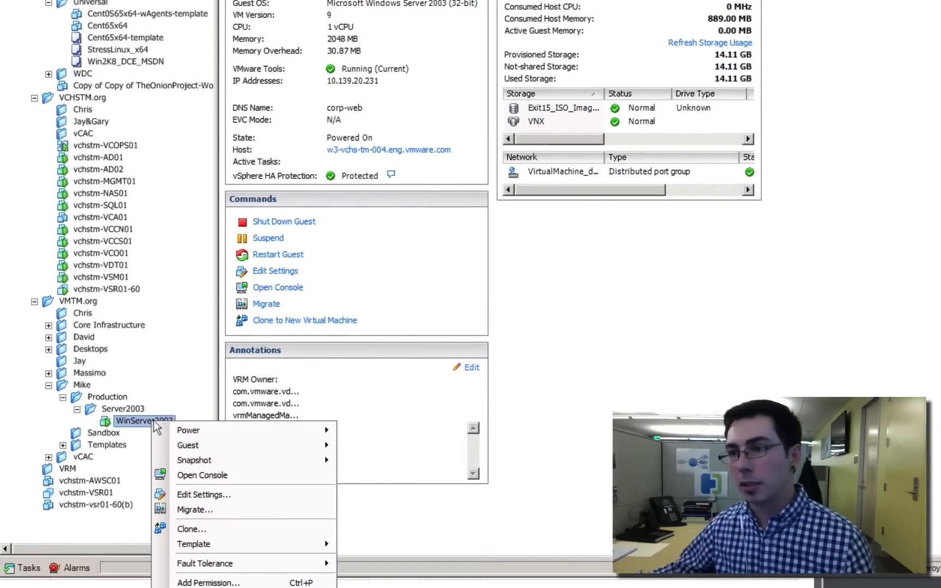
pyautogui.click(208, 529)
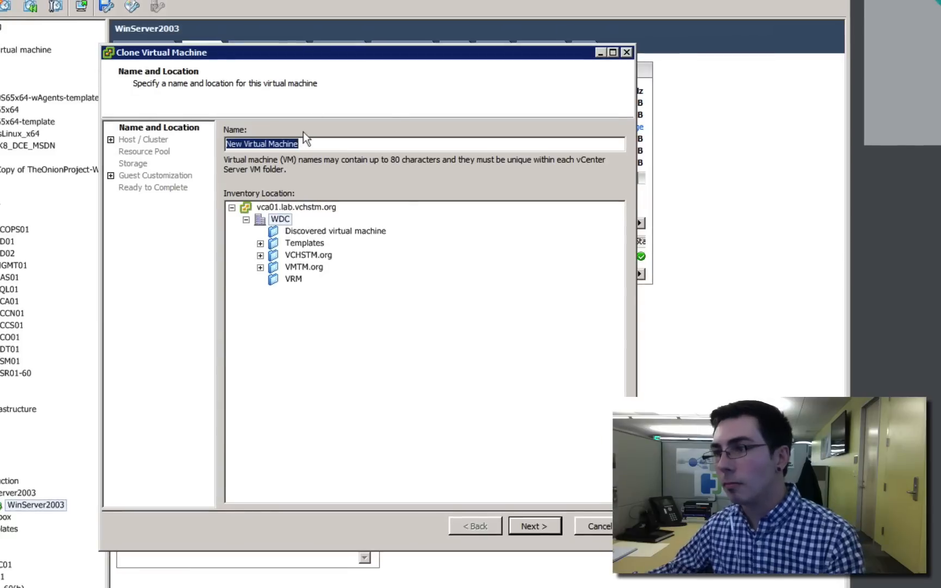
pyautogui.write('W')
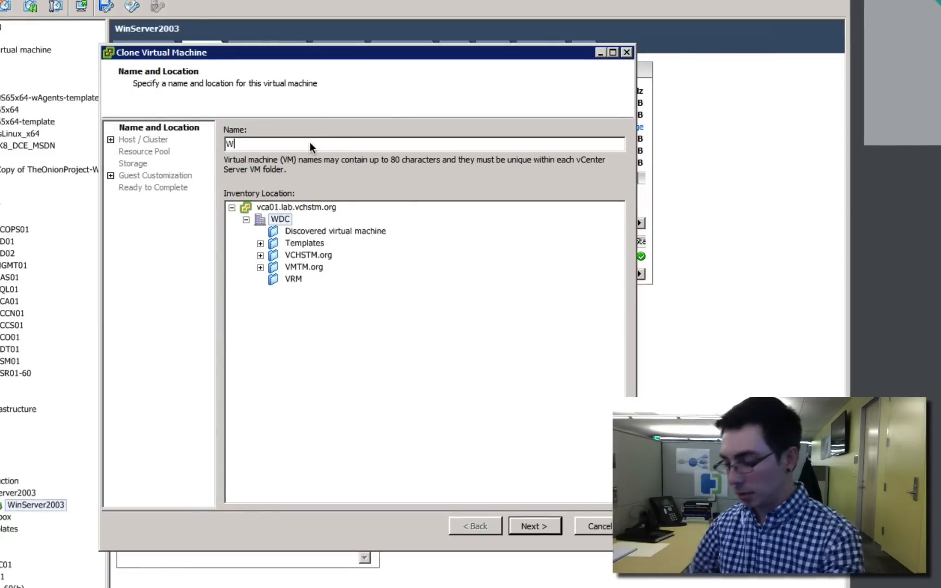
pyautogui.write('inServer2003-clone')
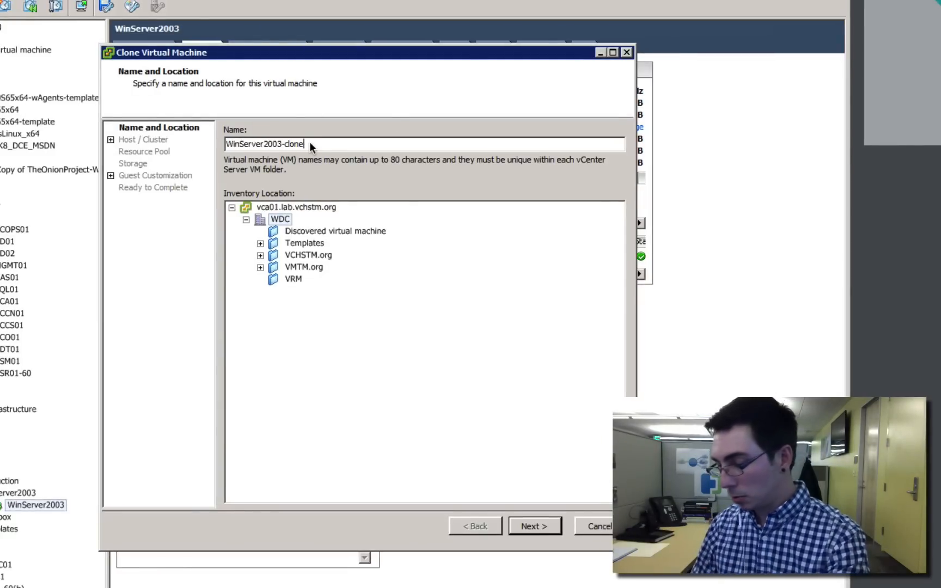
# Set the clone's inventory location to the Sandbox folder beside Production under VMTM.org
pyautogui.click(261, 267)
pyautogui.click(294, 350)
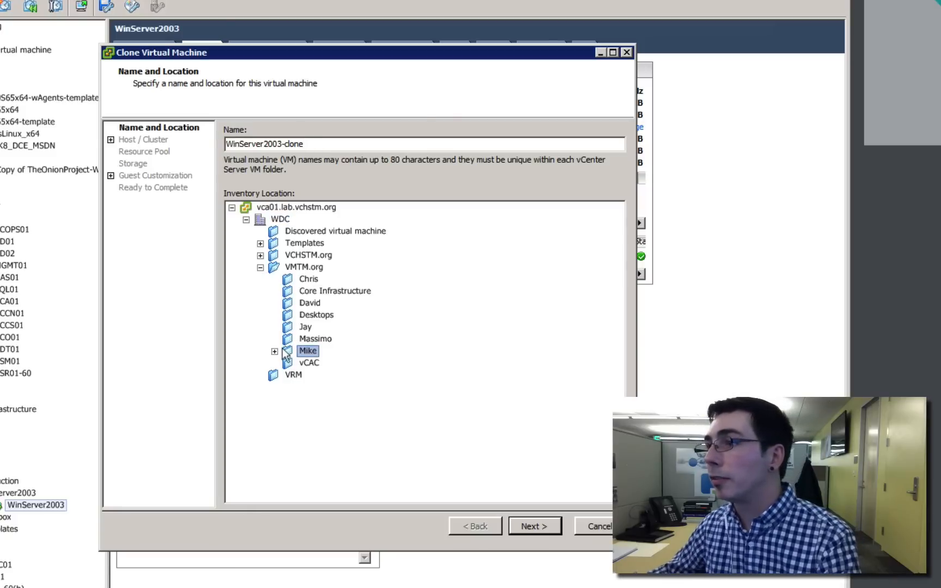
pyautogui.click(274, 351)
pyautogui.click(289, 364)
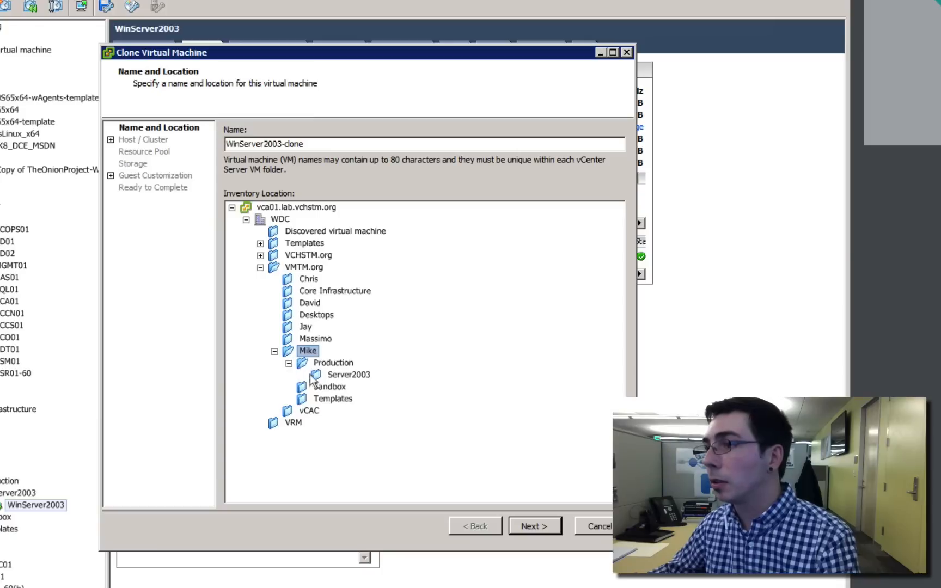
pyautogui.click(330, 377)
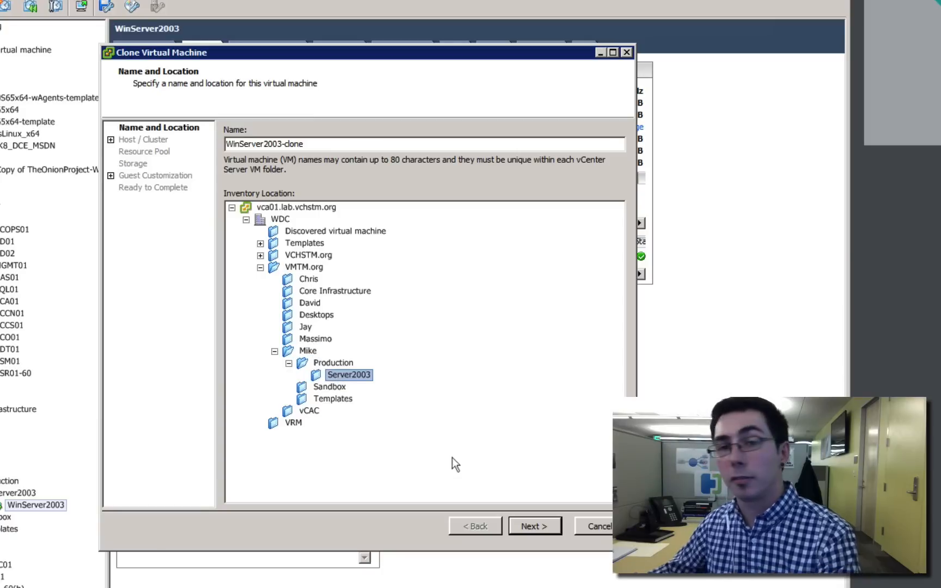
pyautogui.click(331, 388)
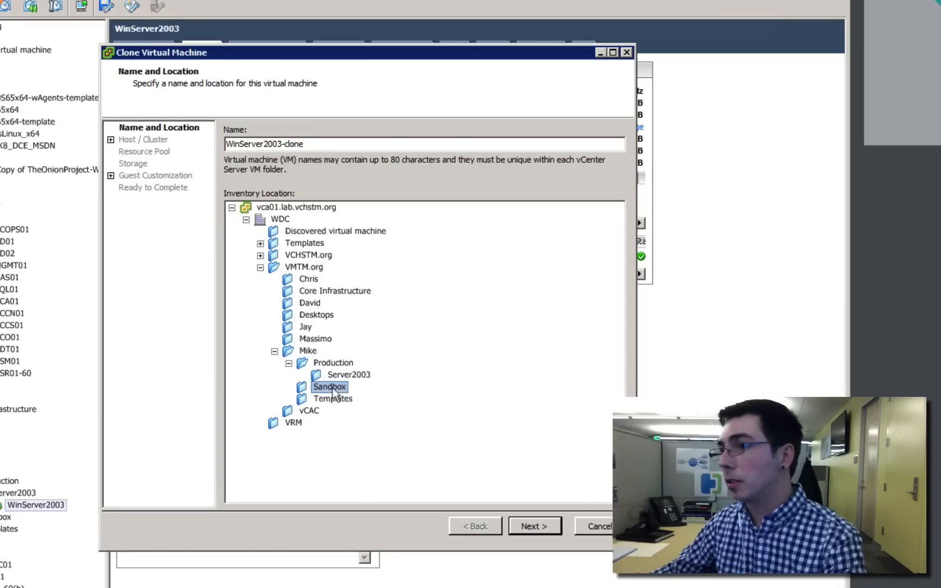
pyautogui.click(534, 528)
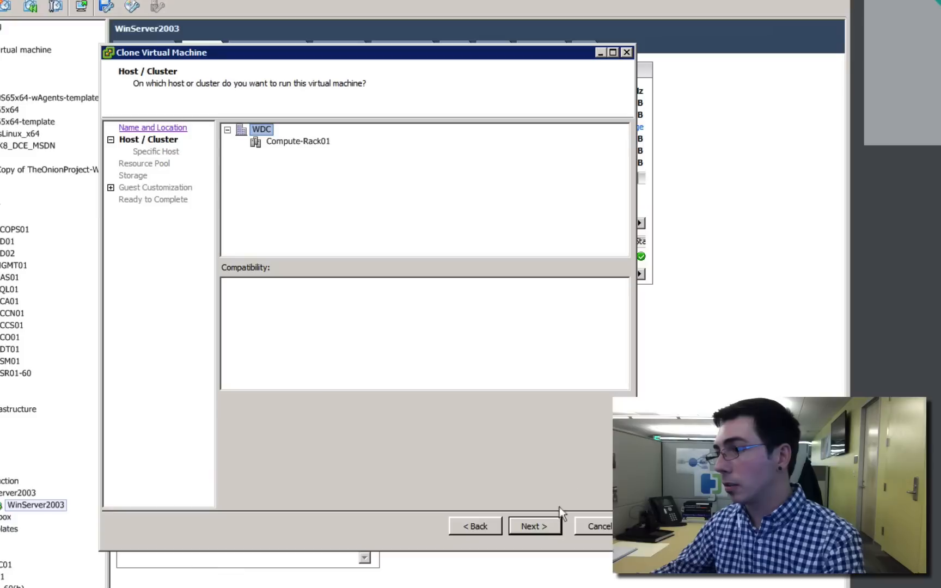
# Assign the clone to the Compute-Rack01 cluster and its top-level resource pool
pyautogui.click(292, 142)
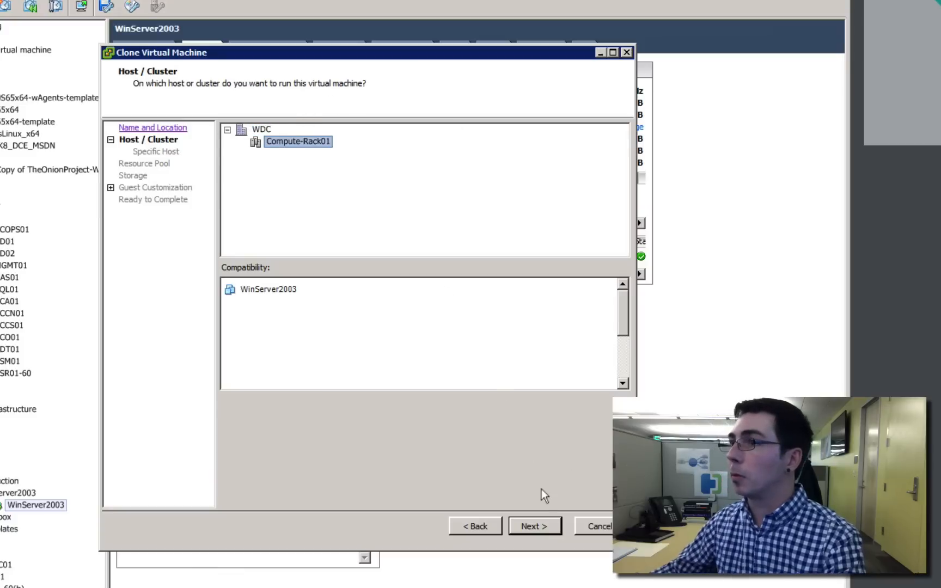
pyautogui.click(535, 527)
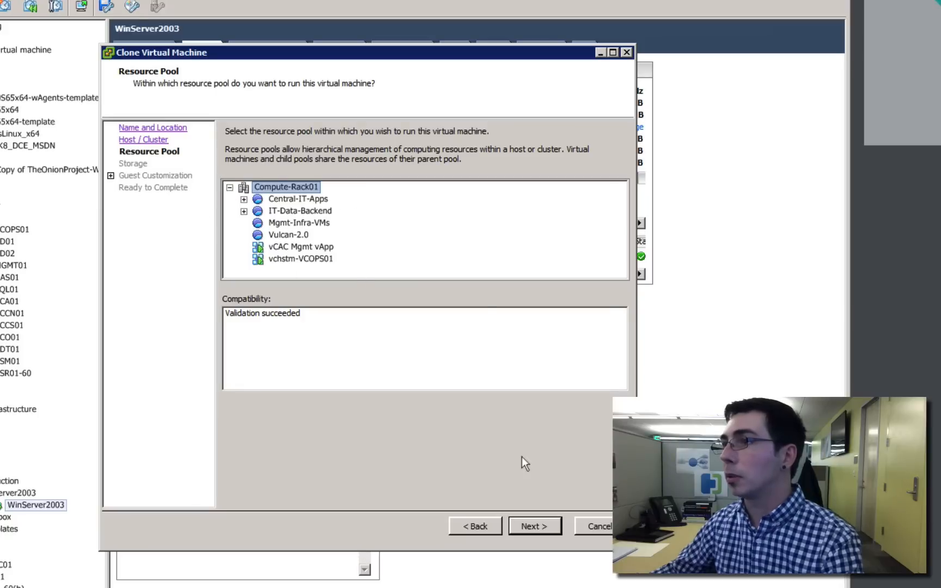
pyautogui.click(525, 524)
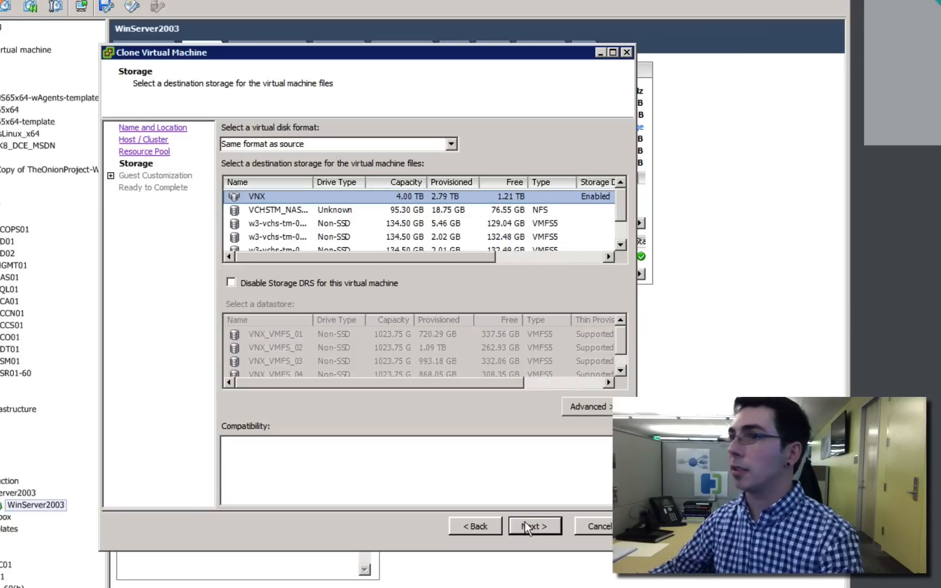
# Keep the VNX storage in the source disk format without guest customization, and submit the clone task
pyautogui.click(529, 523)
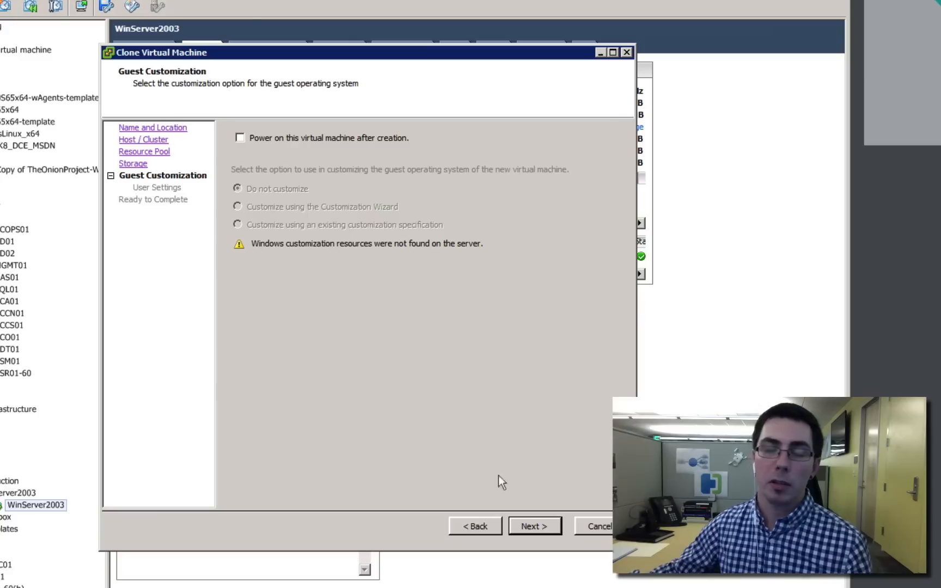
pyautogui.click(538, 524)
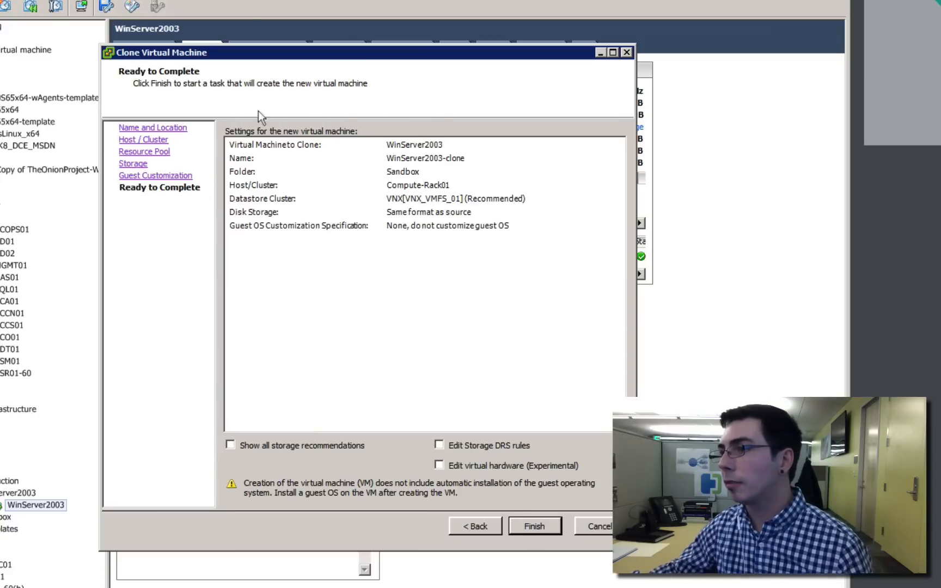
pyautogui.click(538, 525)
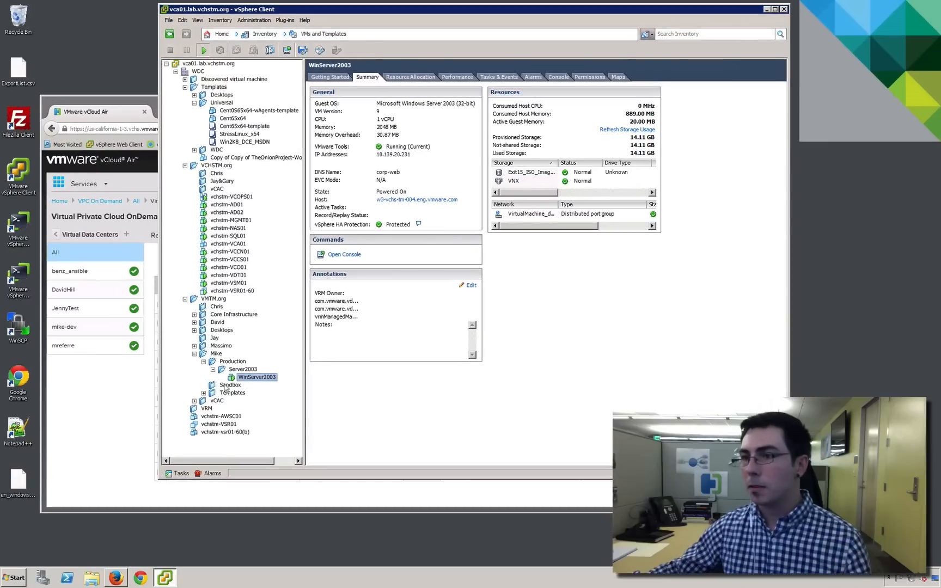
# Check the clone task's progress in the recent tasks and open WinServer2003-clone in the Sandbox folder
pyautogui.click(228, 385)
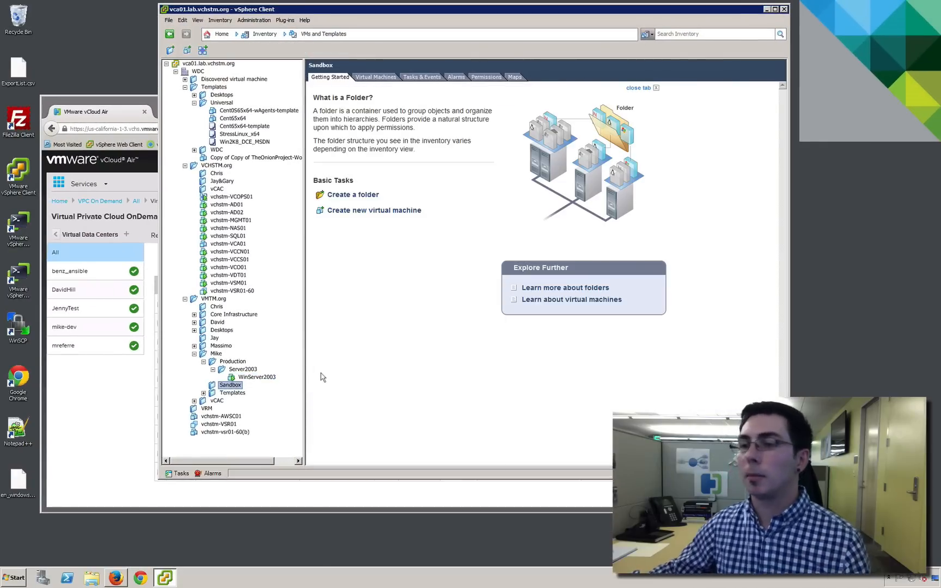
pyautogui.click(177, 473)
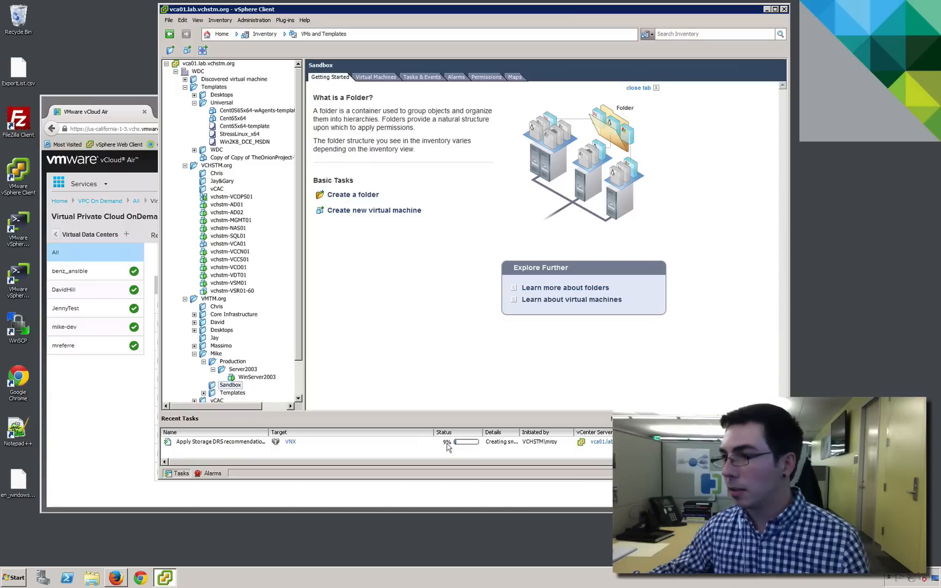
pyautogui.moveTo(520, 434); pyautogui.dragTo(544, 434)
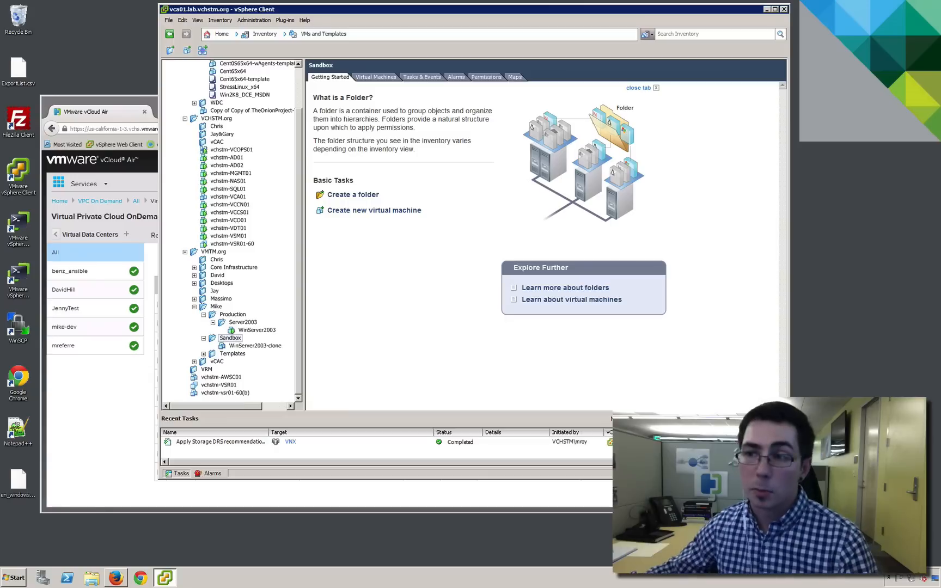
pyautogui.click(265, 347)
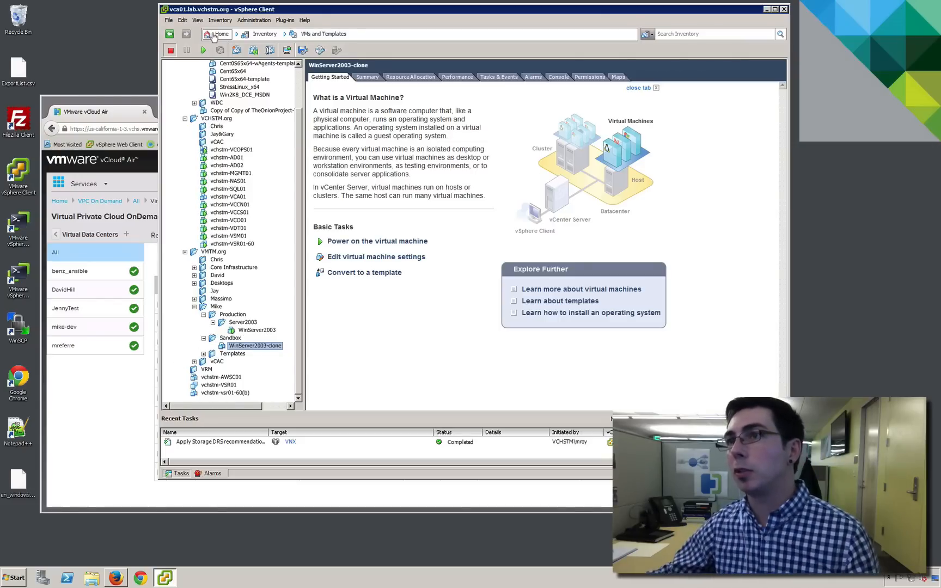
# Open vCloud Connector and view the virtual machines of the VPC OnDemand - California cloud
pyautogui.click(221, 34)
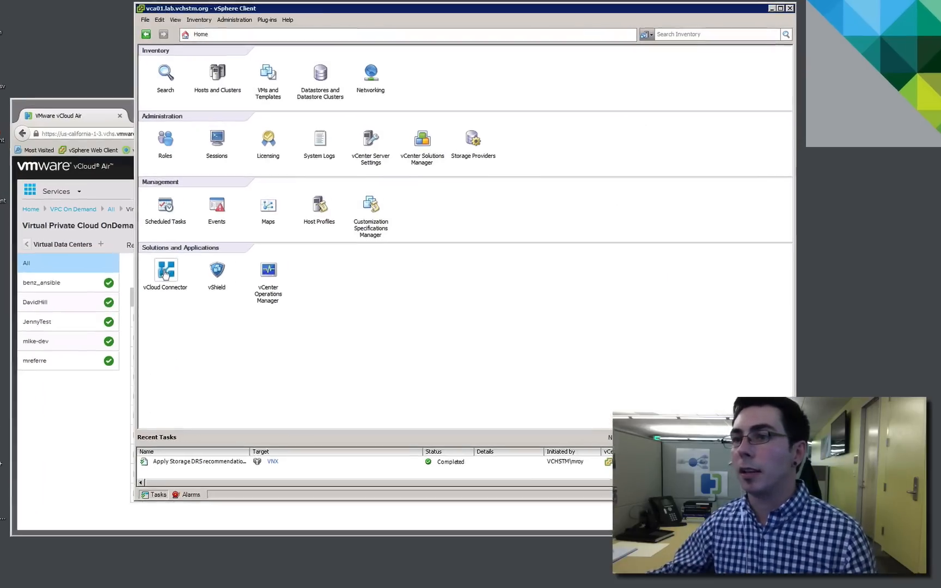
pyautogui.click(189, 260)
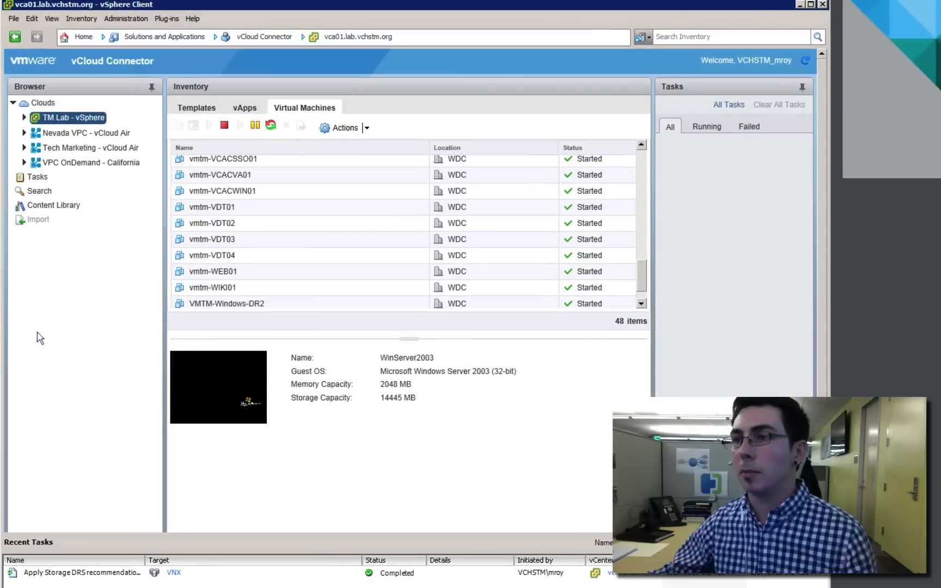
pyautogui.click(42, 102)
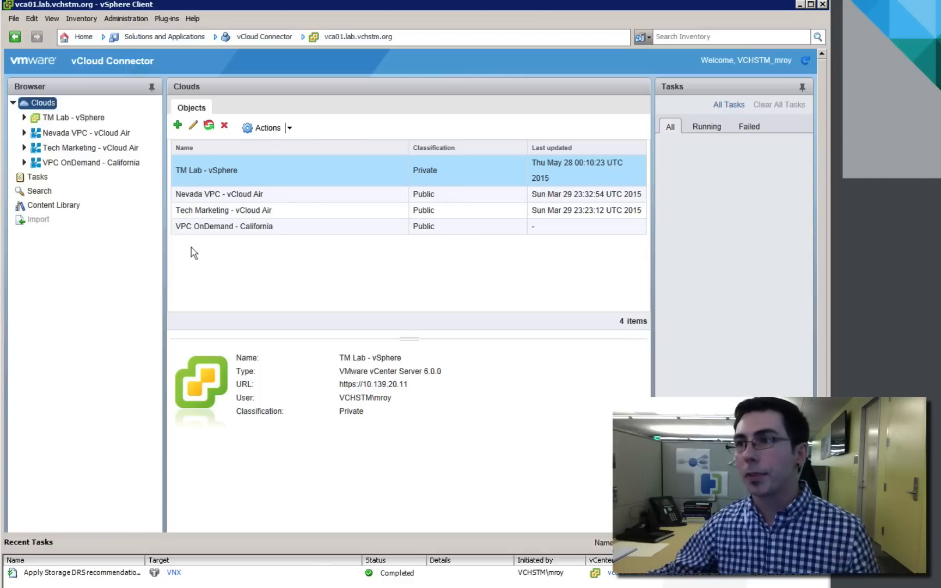
pyautogui.click(216, 227)
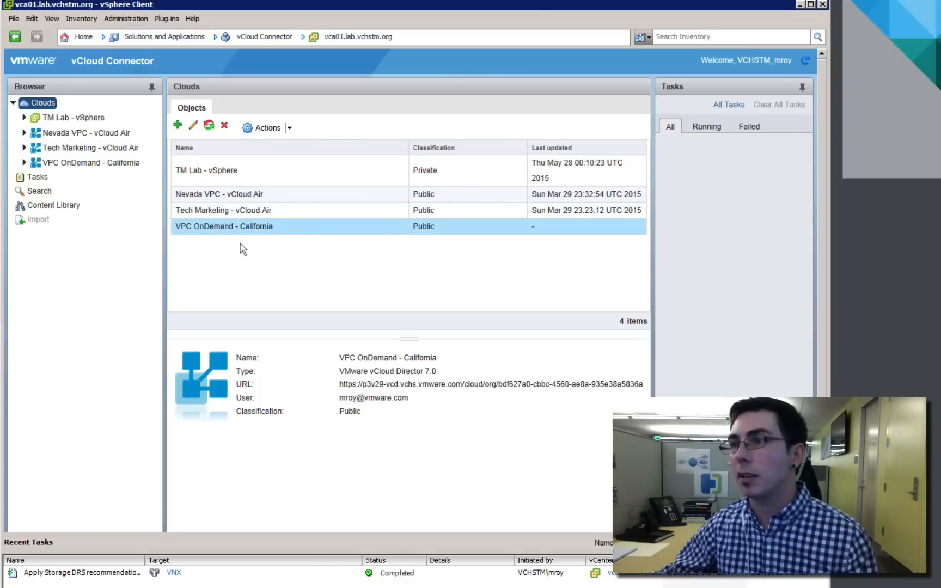
pyautogui.click(81, 162)
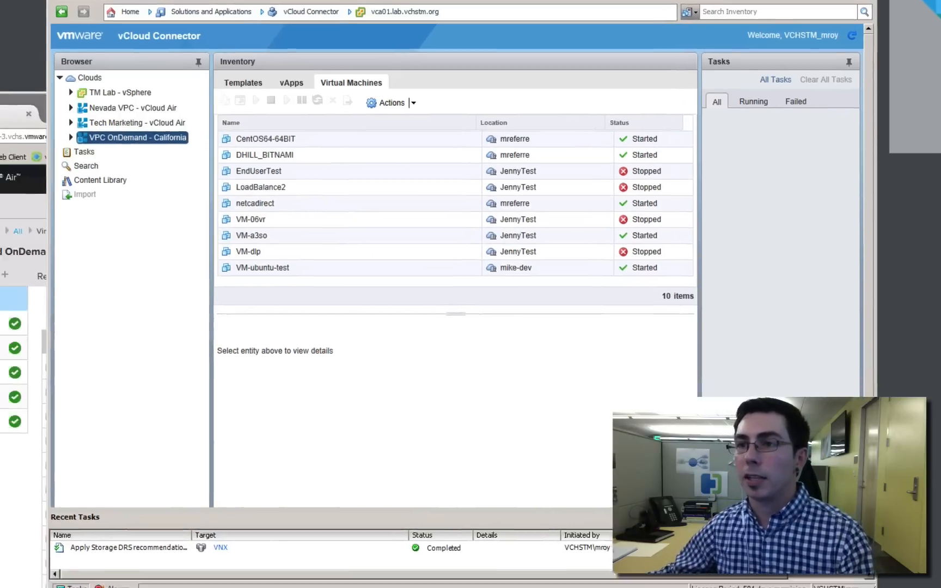
# Switch to vCloud Air in the browser and create a virtual data center named mike-testing
pyautogui.click(23, 447)
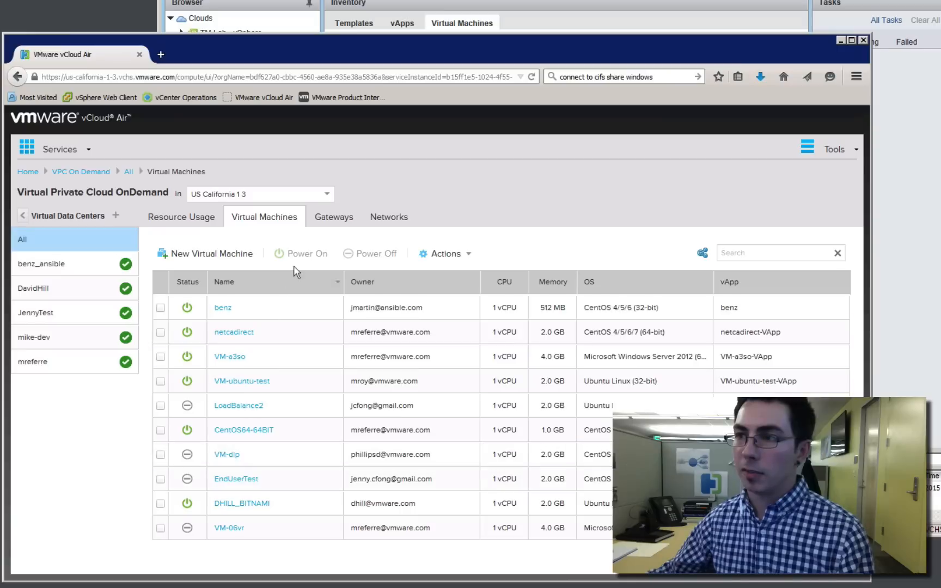
pyautogui.click(87, 349)
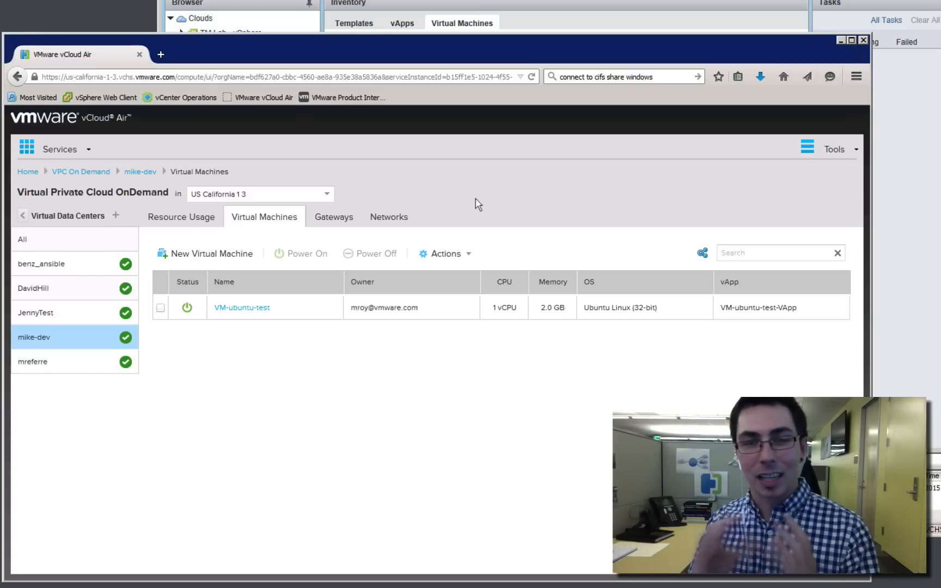
pyautogui.click(118, 217)
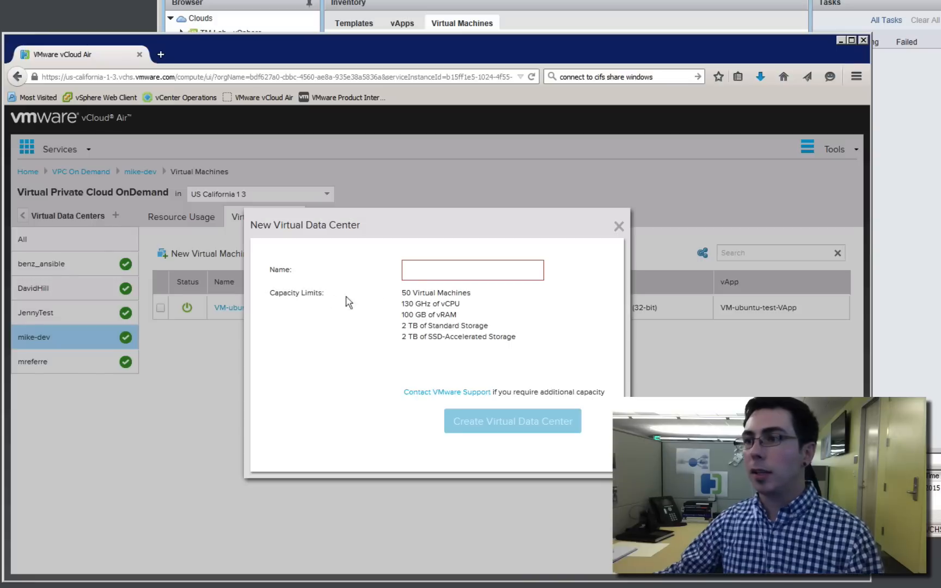
pyautogui.click(427, 270)
pyautogui.write('mike-testing')
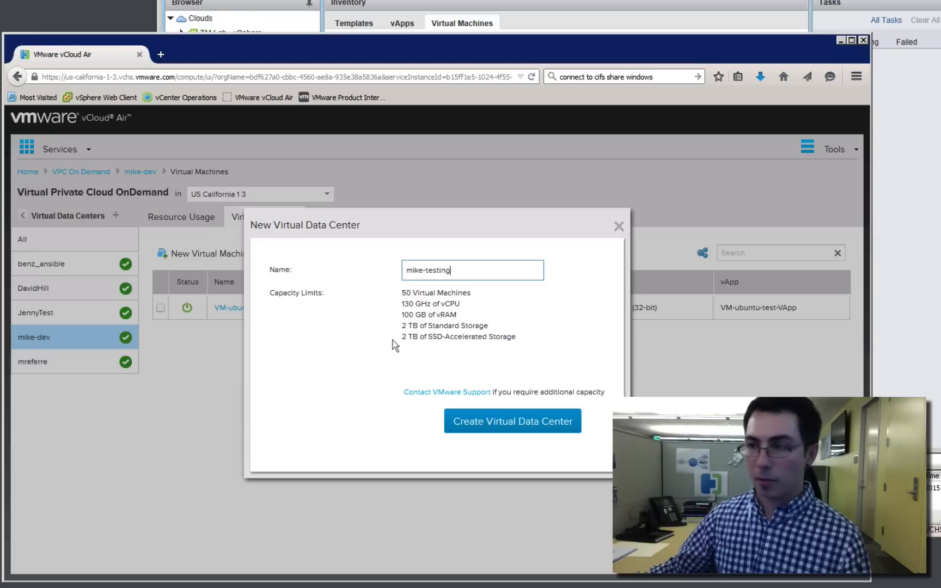
pyautogui.click(490, 424)
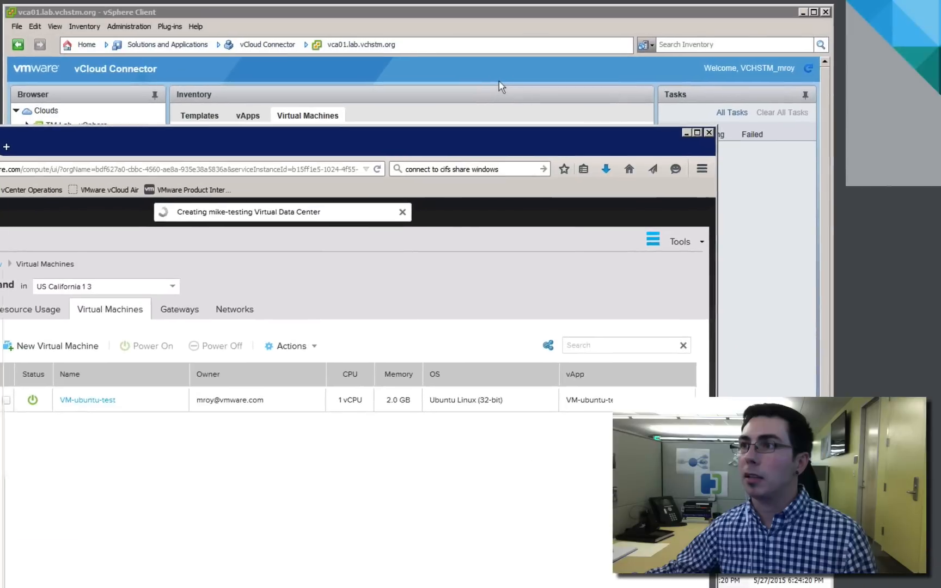
# Switch back to vCloud Connector in vSphere Client and look for the clone among the TM Lab - vSphere virtual machines
pyautogui.click(658, 4)
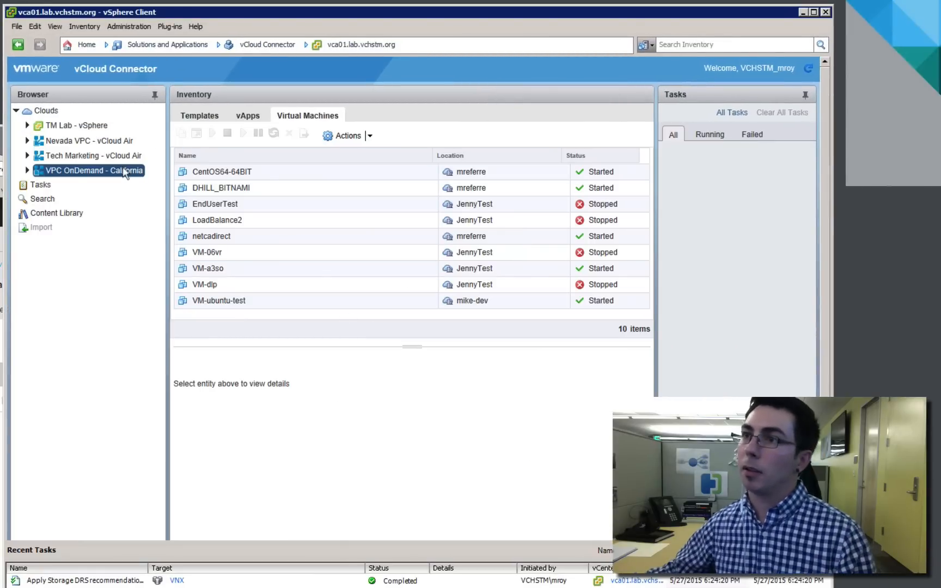
pyautogui.click(64, 128)
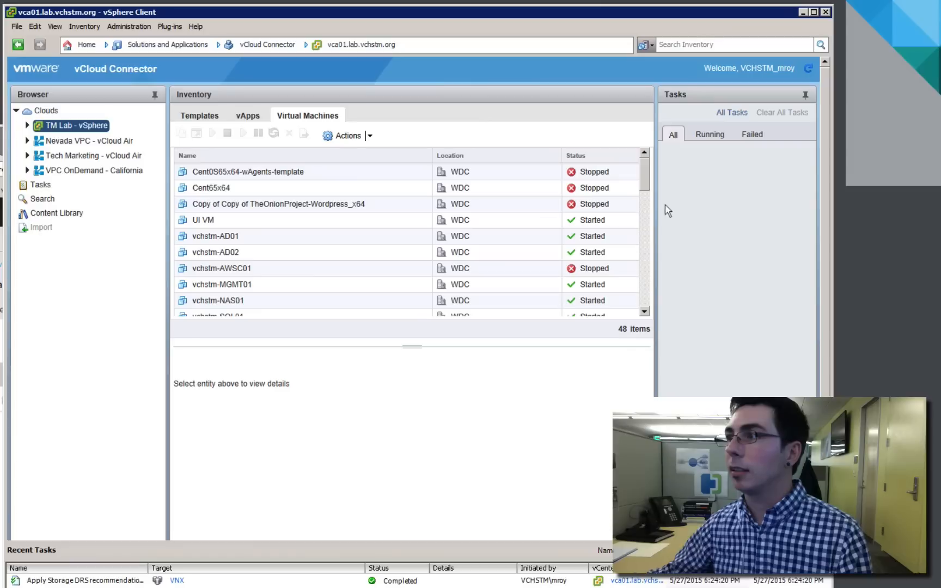
pyautogui.moveTo(646, 183); pyautogui.dragTo(647, 312)
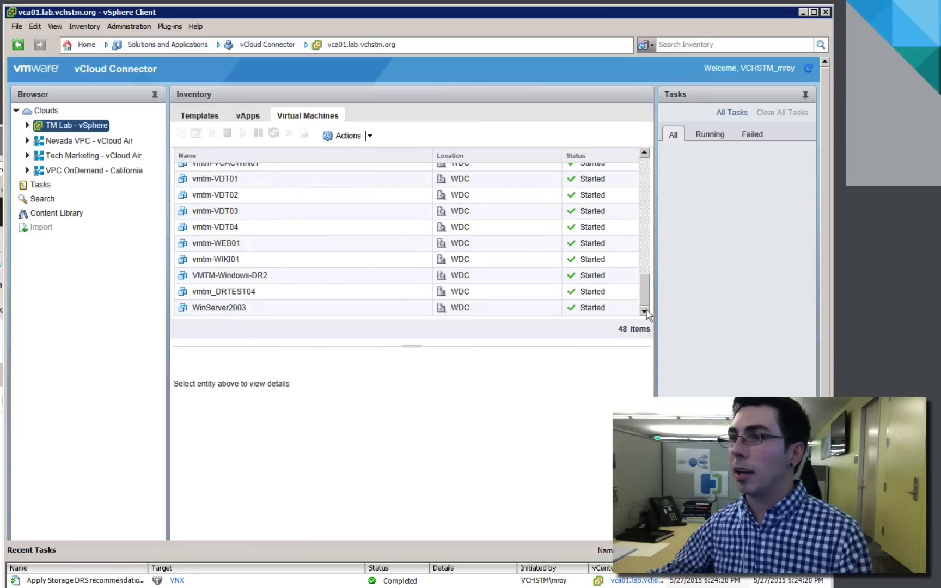
# Search all clouds for "winserver" and open WinServer2003-clone in the TM Lab - vSphere inventory
pyautogui.click(42, 200)
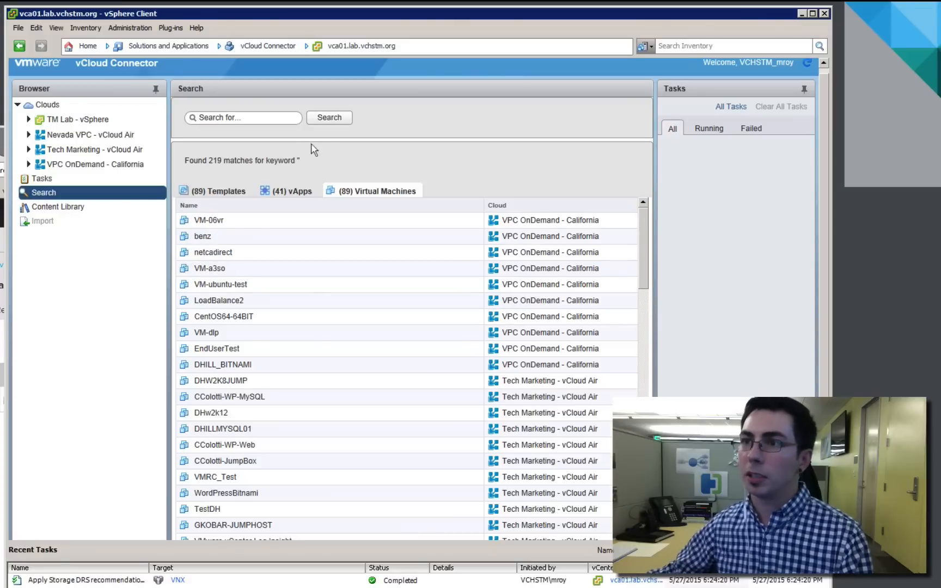
pyautogui.click(291, 119)
pyautogui.write('winserver')
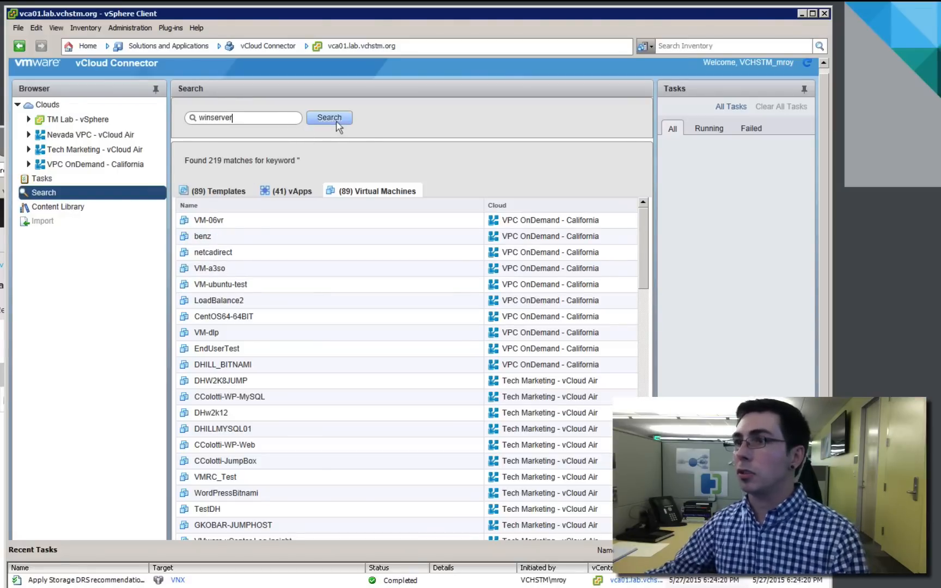
pyautogui.click(337, 123)
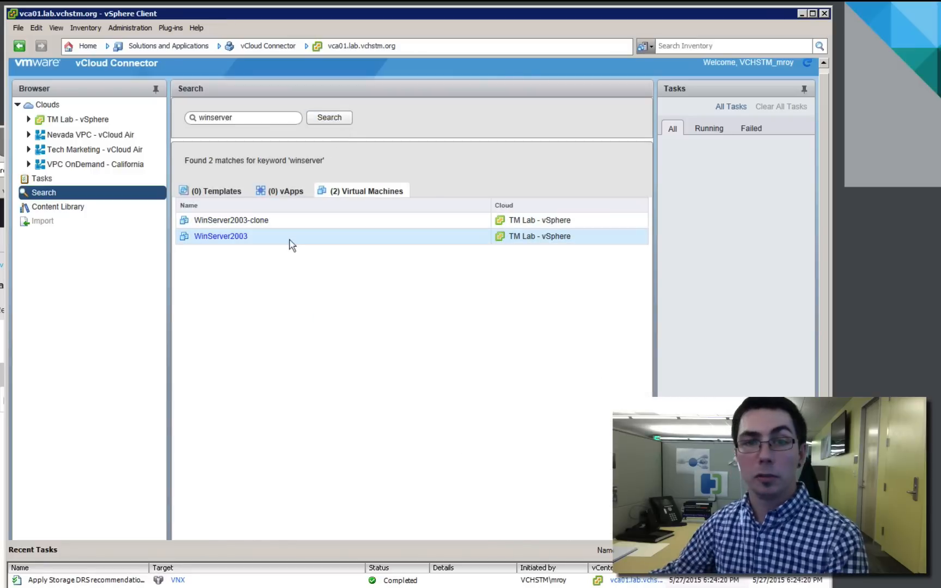
pyautogui.doubleClick(302, 227)
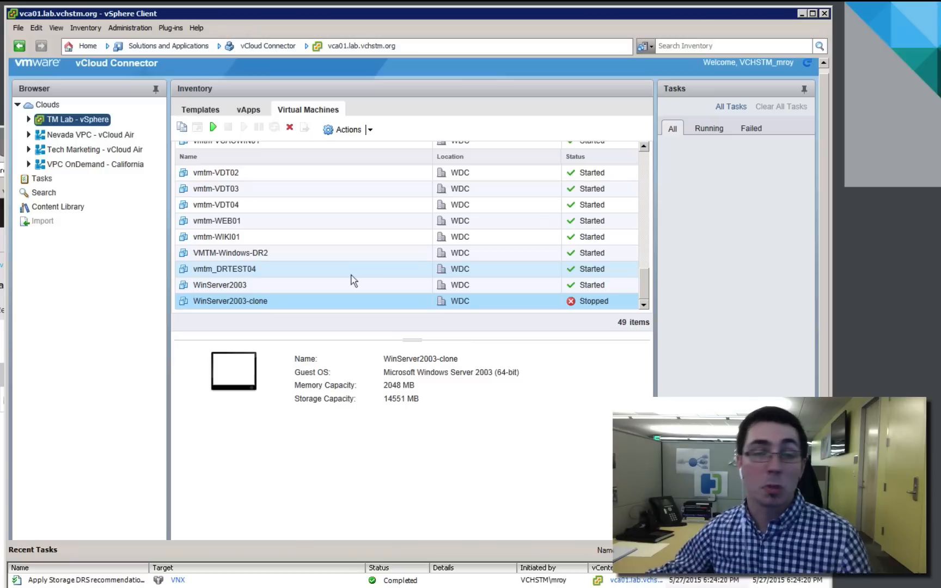
pyautogui.click(351, 130)
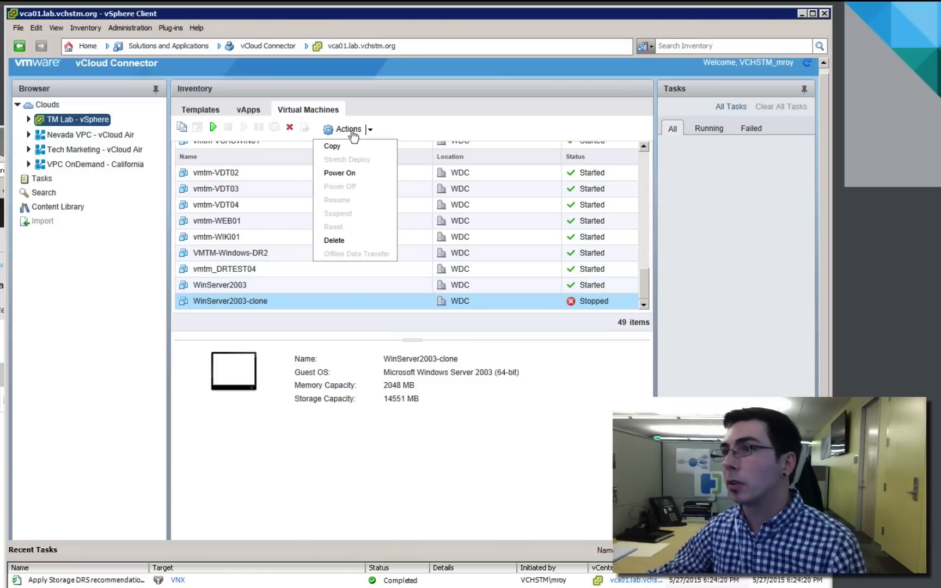
pyautogui.click(376, 148)
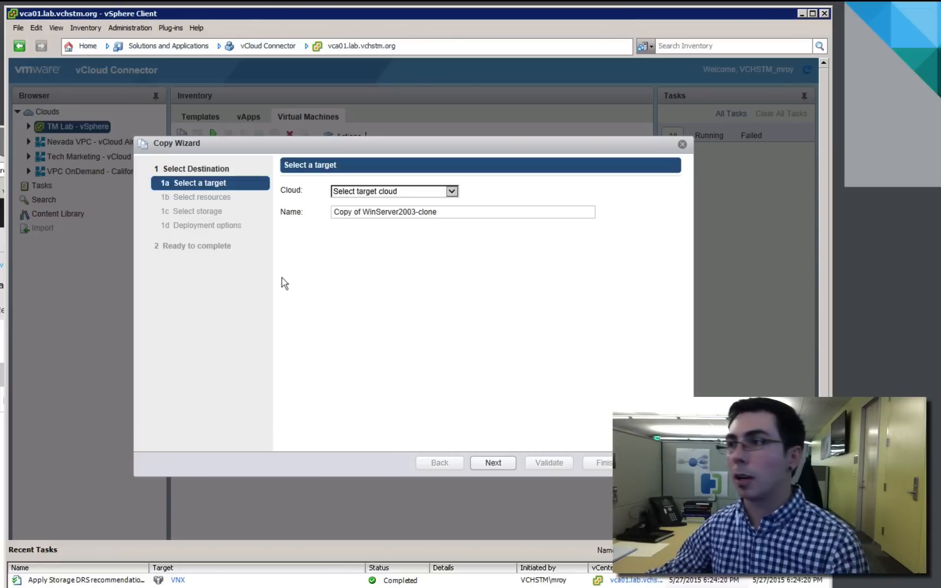
pyautogui.click(452, 192)
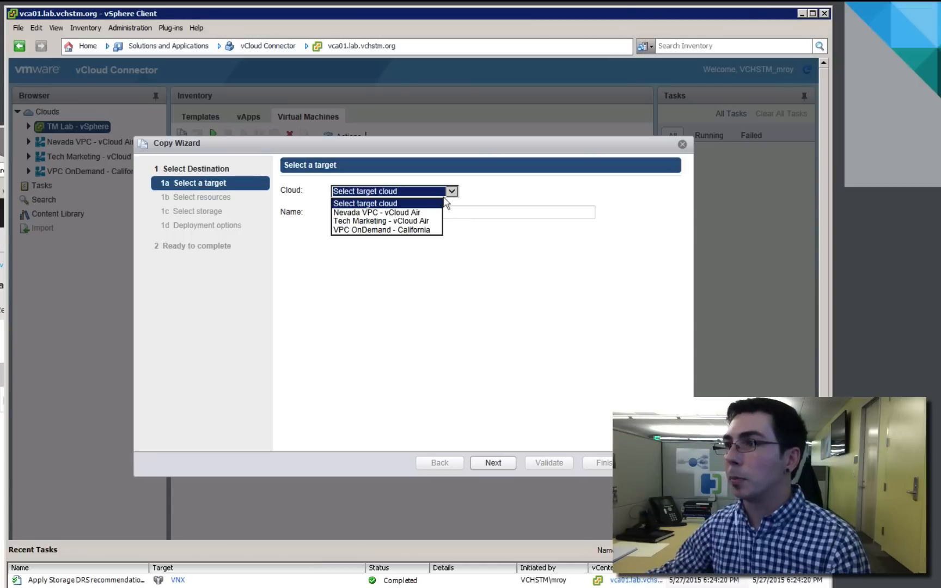
pyautogui.click(423, 230)
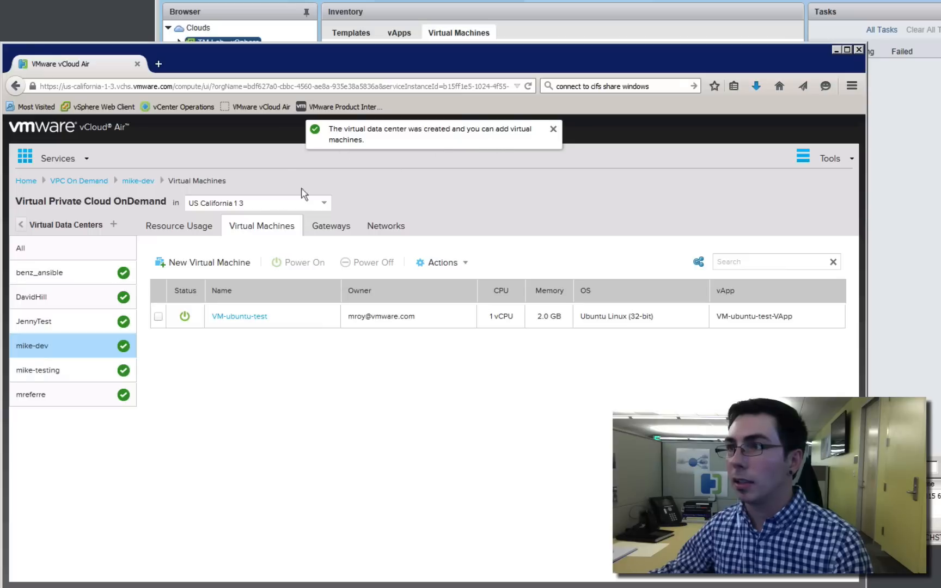
# Select the mike-testing virtual data center and open its catalog management in vCloud Director
pyautogui.click(87, 375)
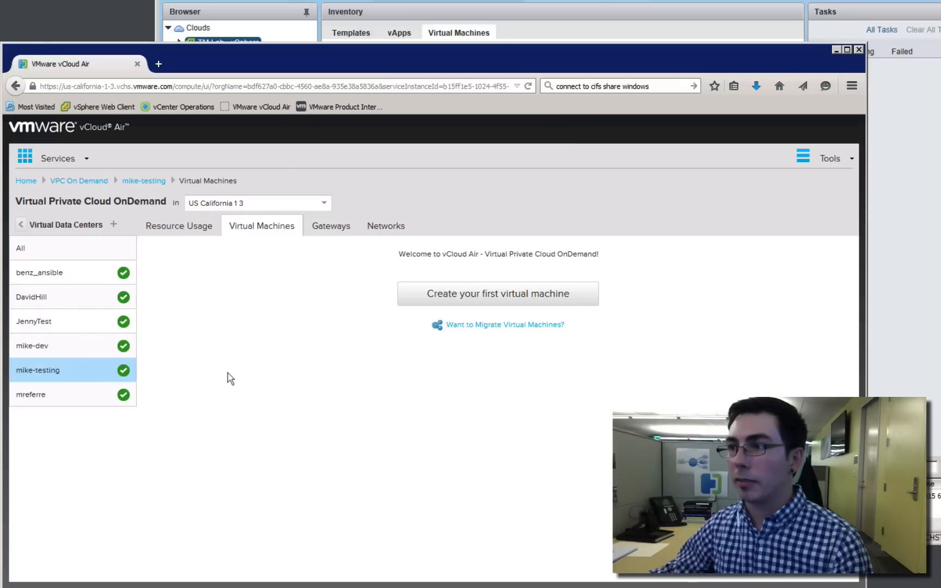
pyautogui.rightClick(80, 374)
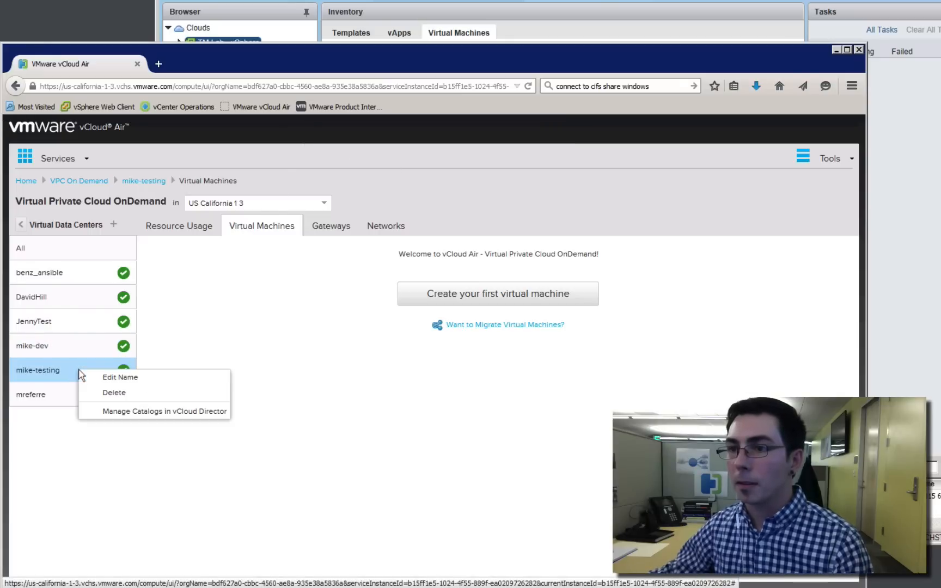
pyautogui.click(188, 412)
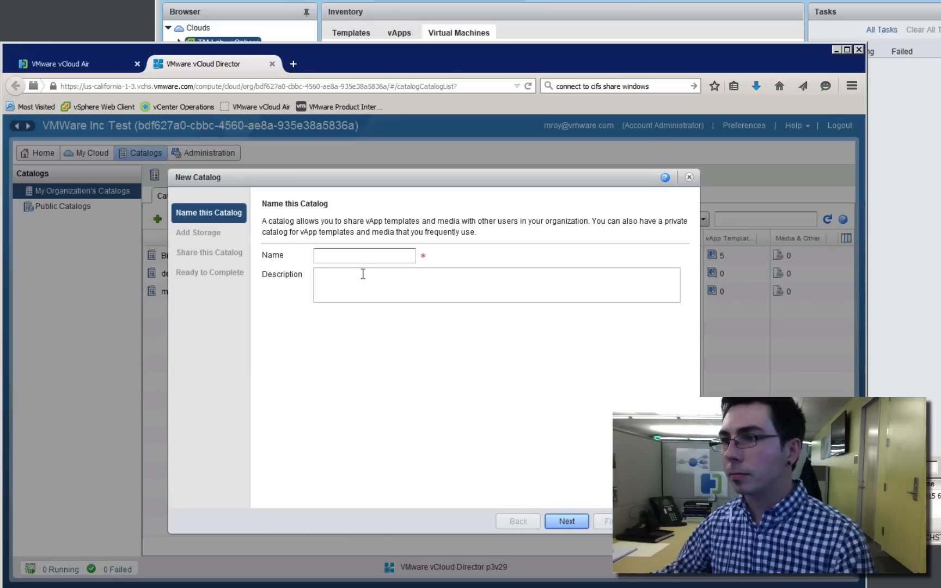
# Create an unshared catalog named mike-testing that uses any storage available in the organization
pyautogui.click(360, 259)
pyautogui.write('mike-')
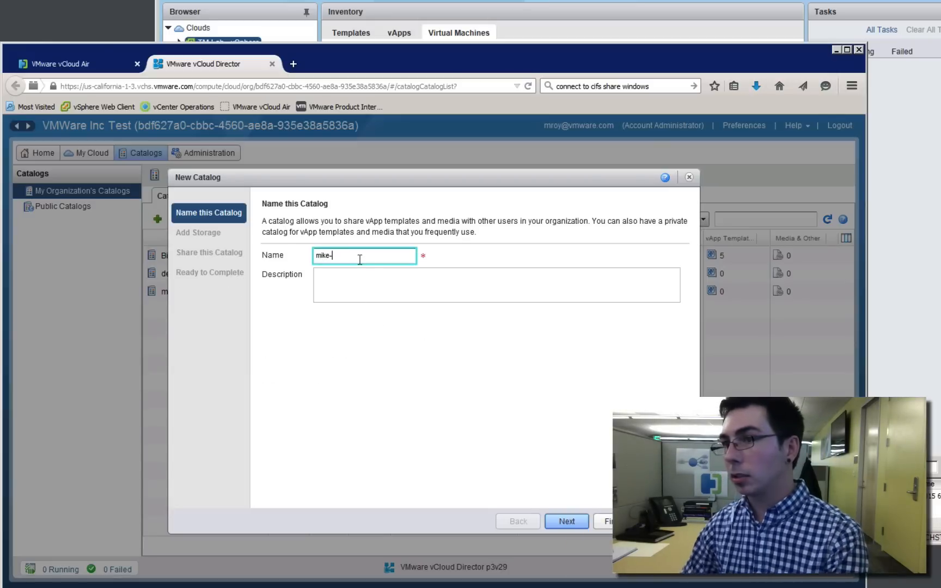
pyautogui.write('testing')
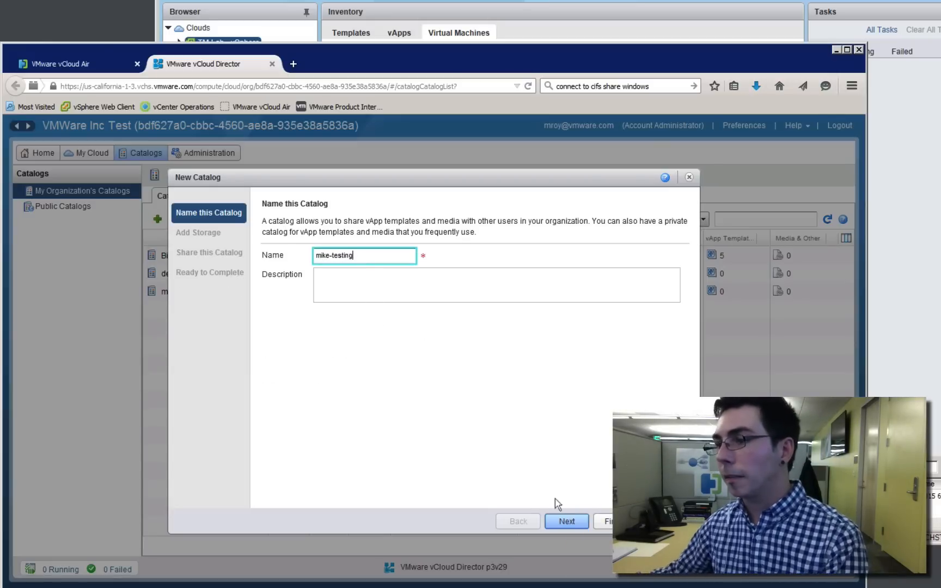
pyautogui.click(558, 520)
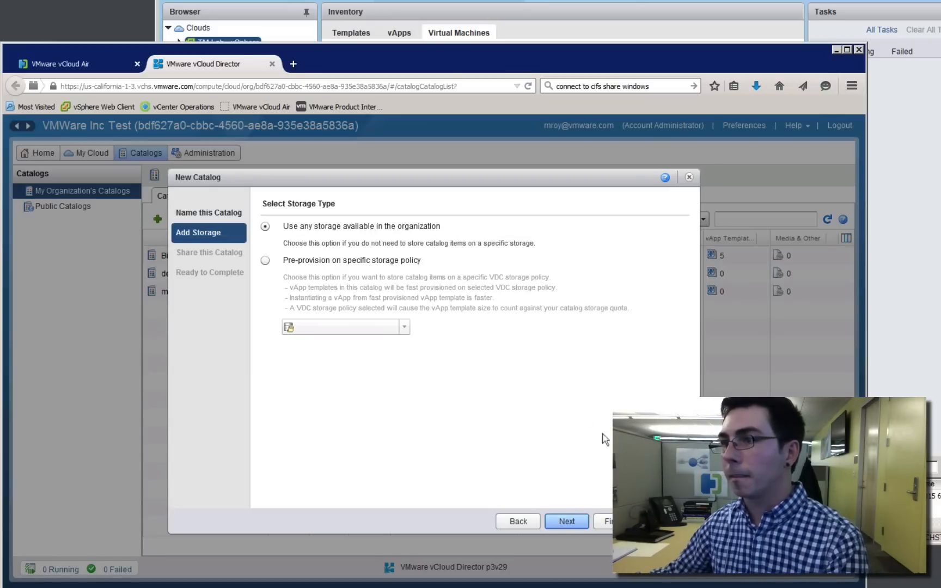
pyautogui.click(578, 521)
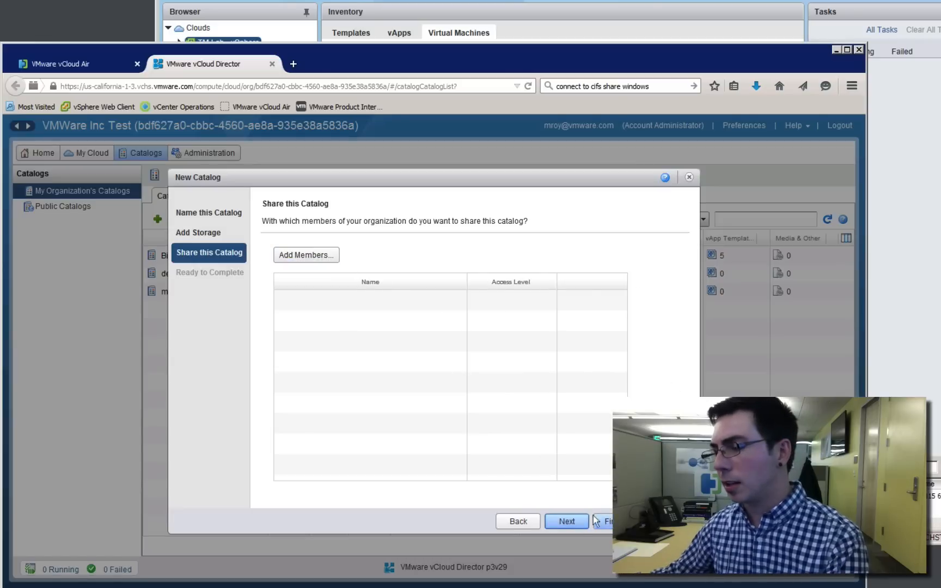
pyautogui.click(577, 522)
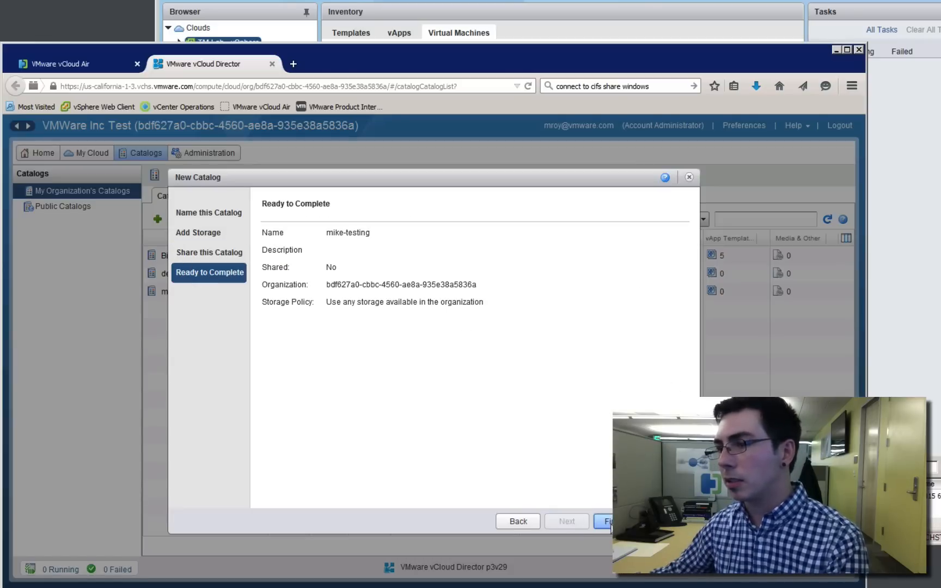
pyautogui.click(606, 522)
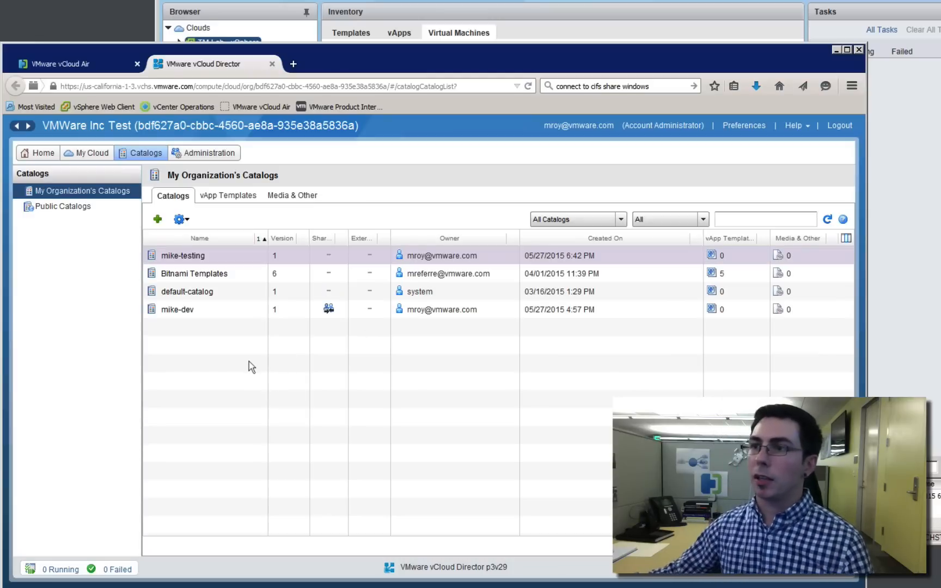
# Open the mike-testing catalog and check its media and vApp templates
pyautogui.click(210, 260)
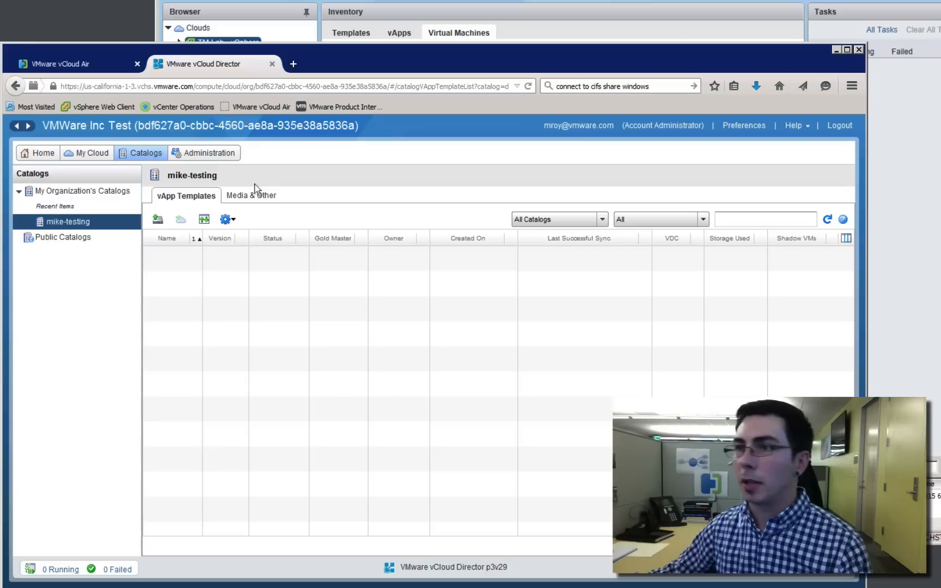
pyautogui.click(248, 197)
pyautogui.click(199, 198)
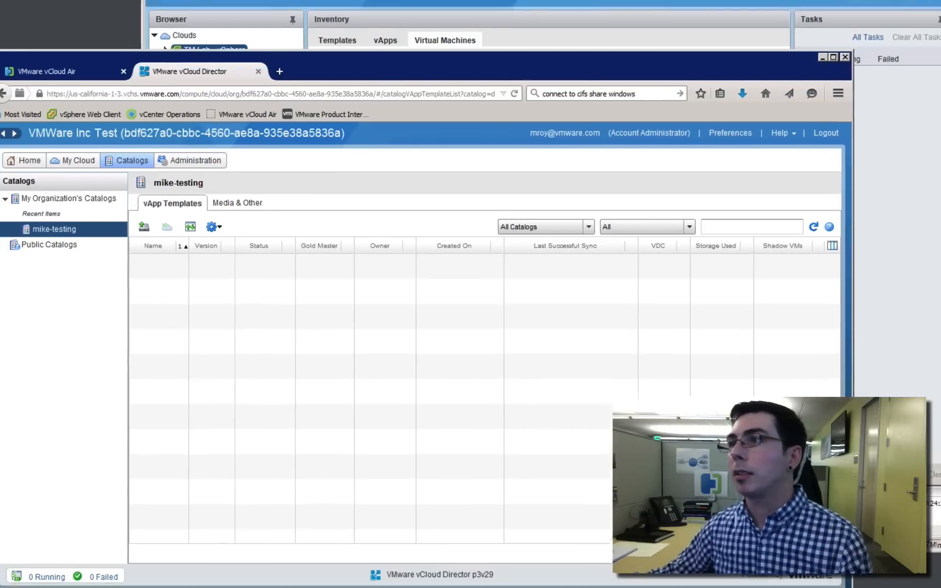
# Switch to vCloud Connector in vSphere Client and start copying WinServer2003-clone to the VPC OnDemand - California cloud, into the mike-testing catalog
pyautogui.click(406, 34)
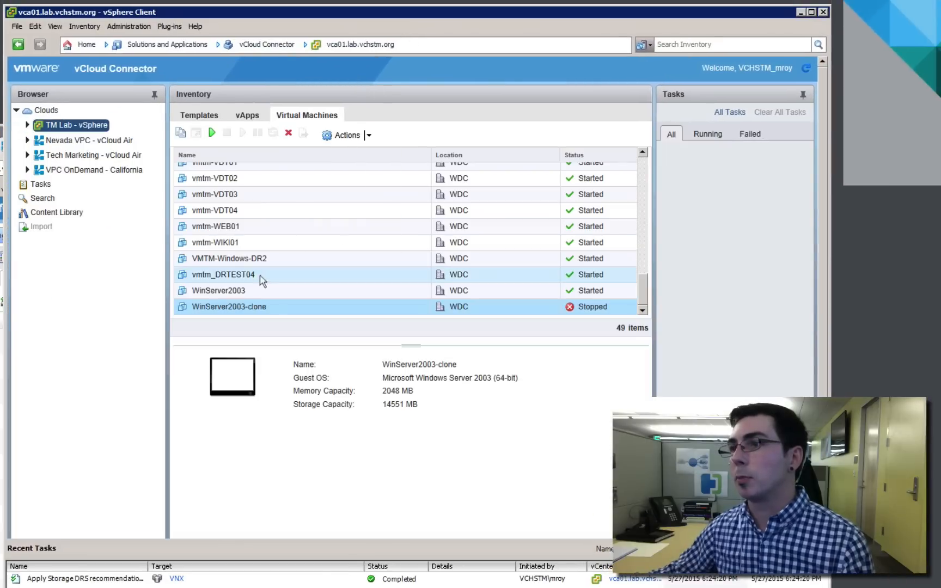
pyautogui.click(349, 135)
pyautogui.click(349, 153)
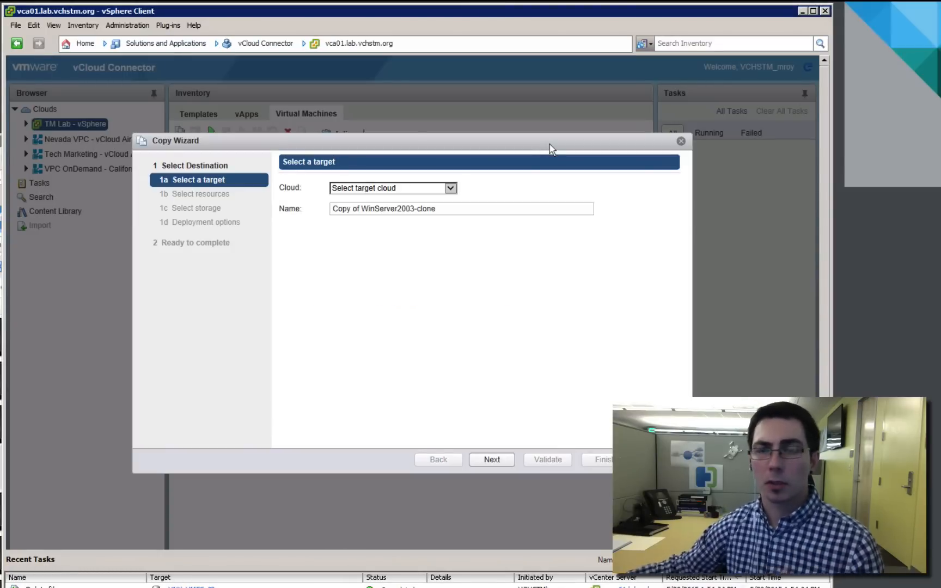
pyautogui.click(451, 188)
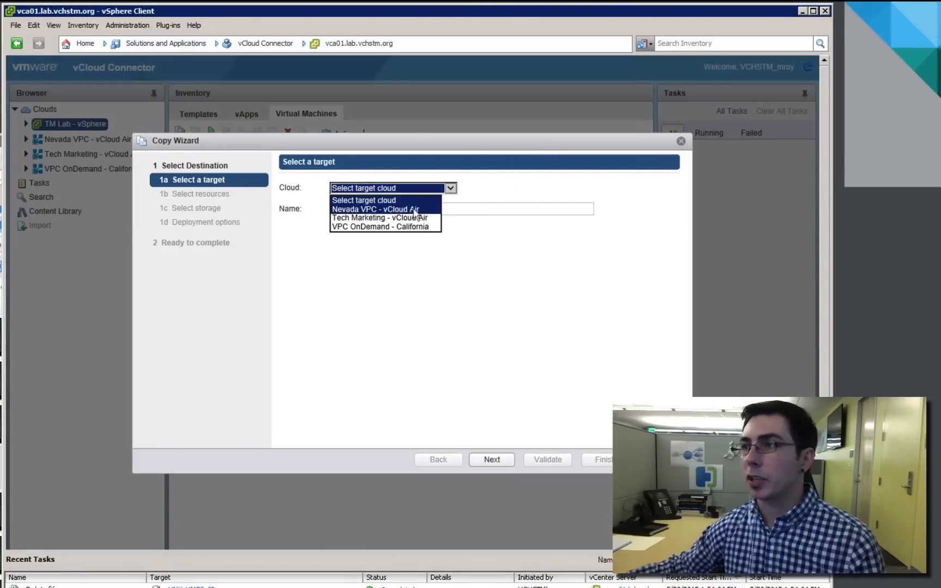
pyautogui.click(372, 227)
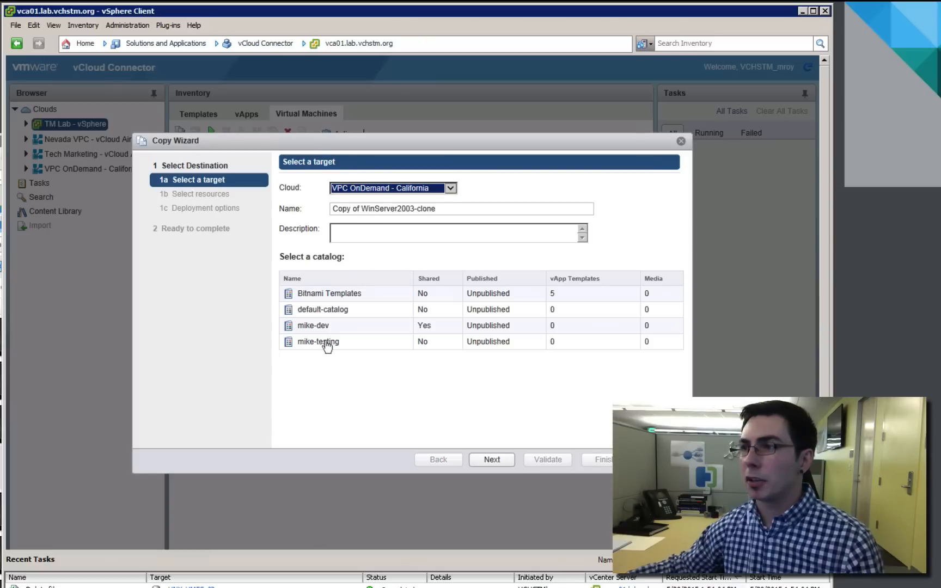
pyautogui.click(327, 345)
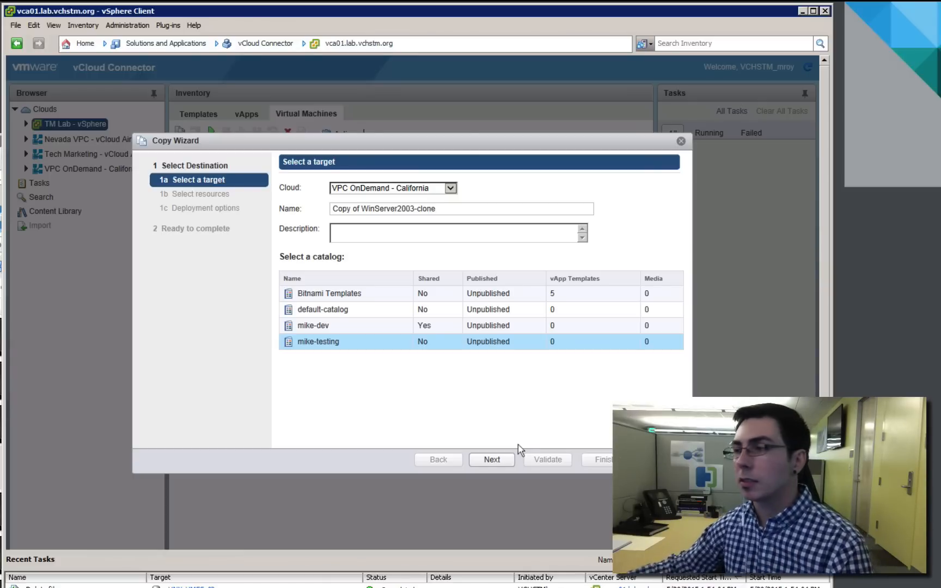
pyautogui.click(492, 467)
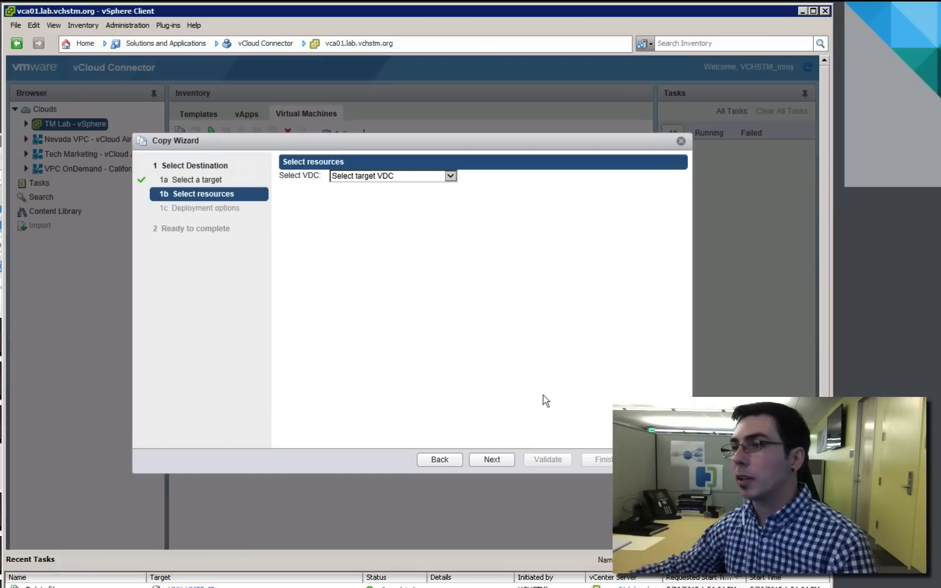
# Choose mike-testing as the target virtual data center for the copy and continue to the deployment options
pyautogui.click(451, 176)
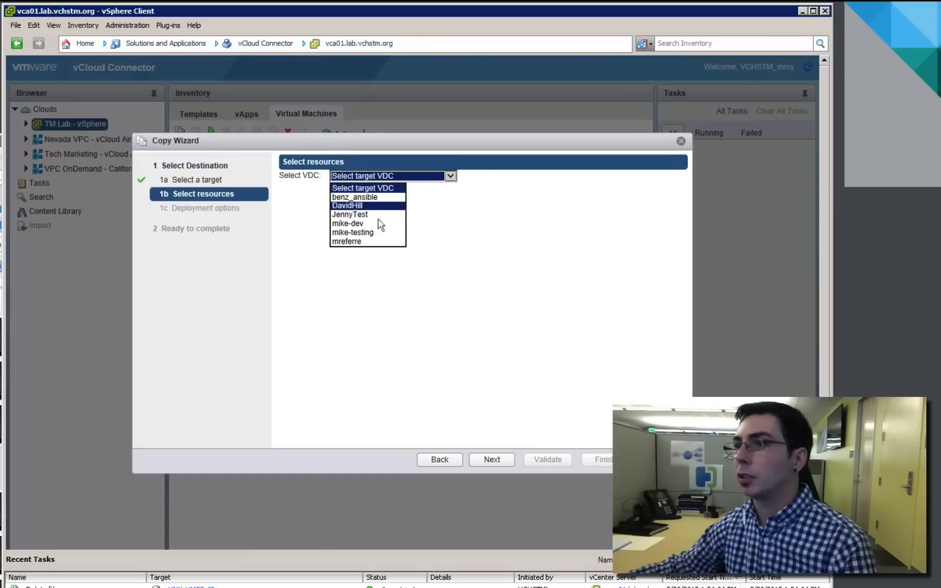
pyautogui.click(371, 235)
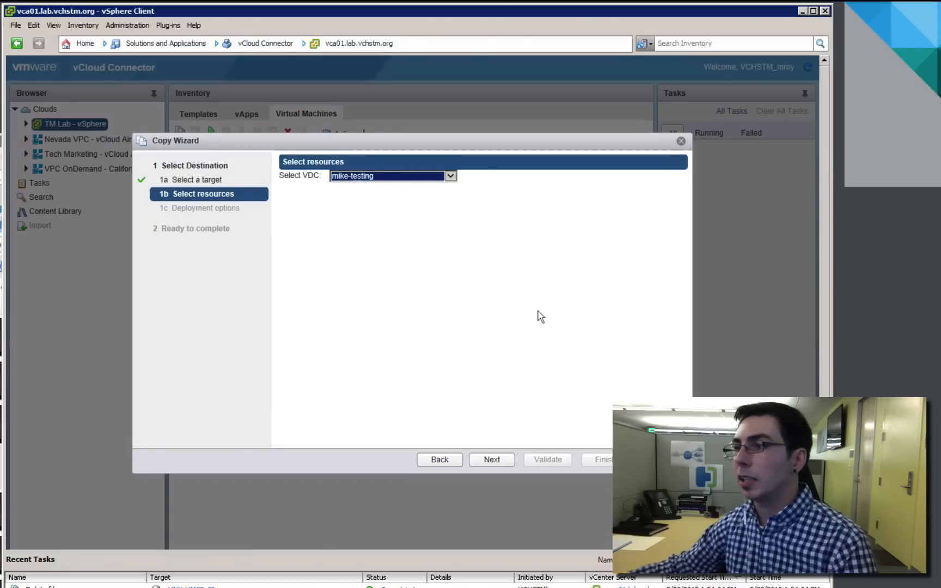
pyautogui.click(500, 460)
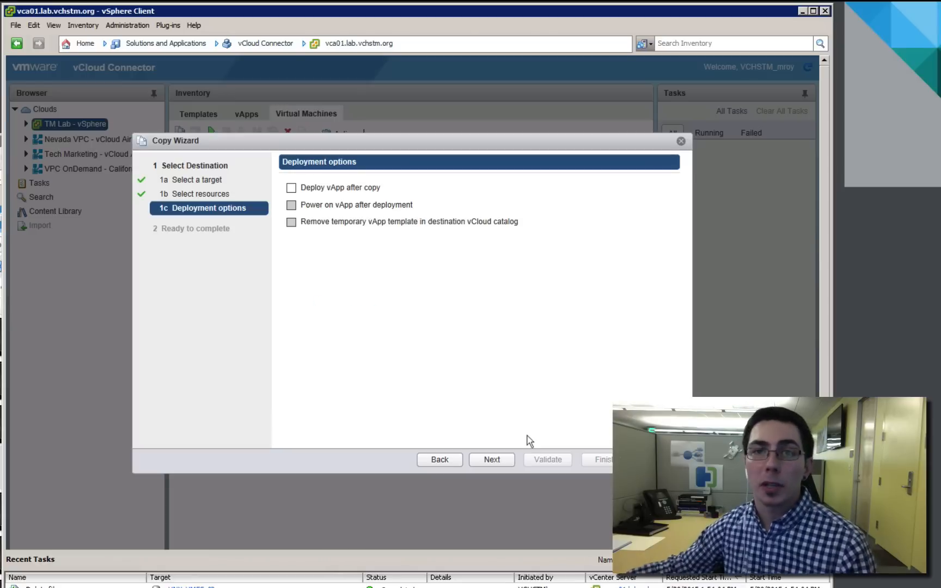
# Enable deploying the vApp after the copy, with Direct network connection mode and the default-routed-network configuration
pyautogui.click(294, 189)
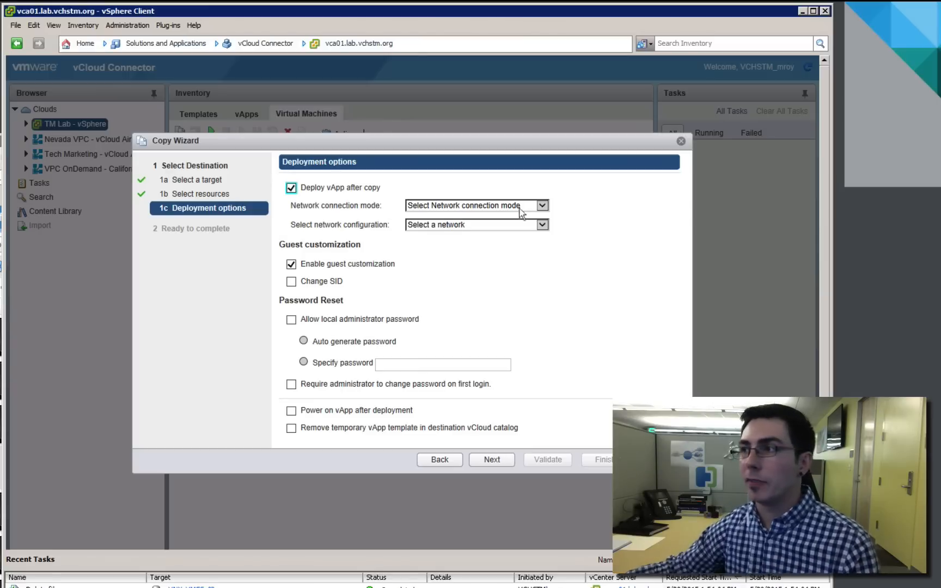
pyautogui.click(544, 206)
pyautogui.click(470, 229)
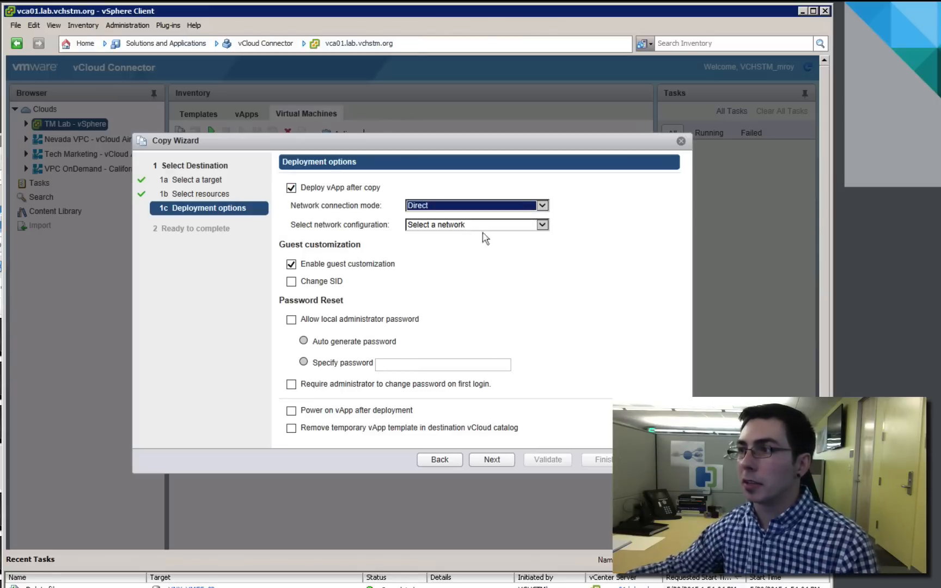
pyautogui.click(542, 225)
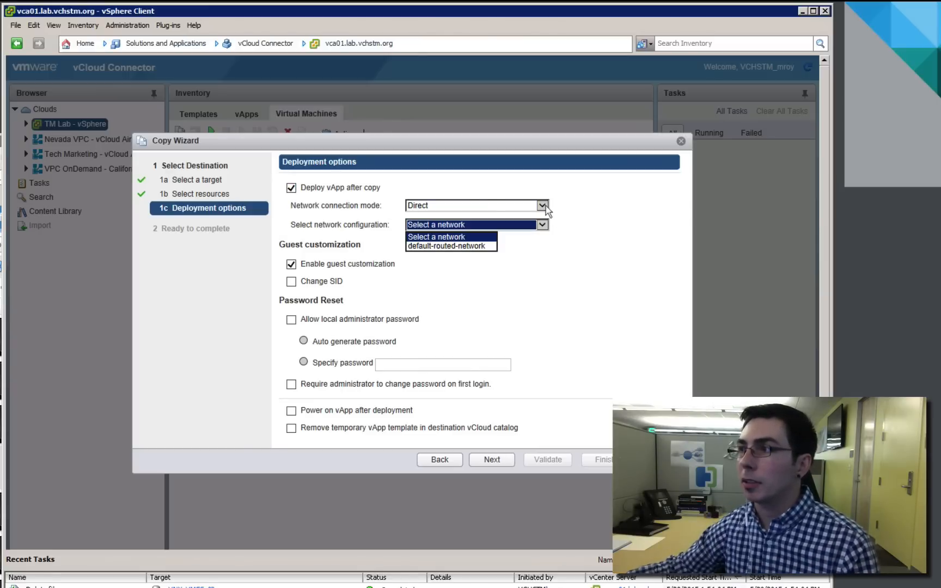
pyautogui.click(542, 205)
pyautogui.click(544, 207)
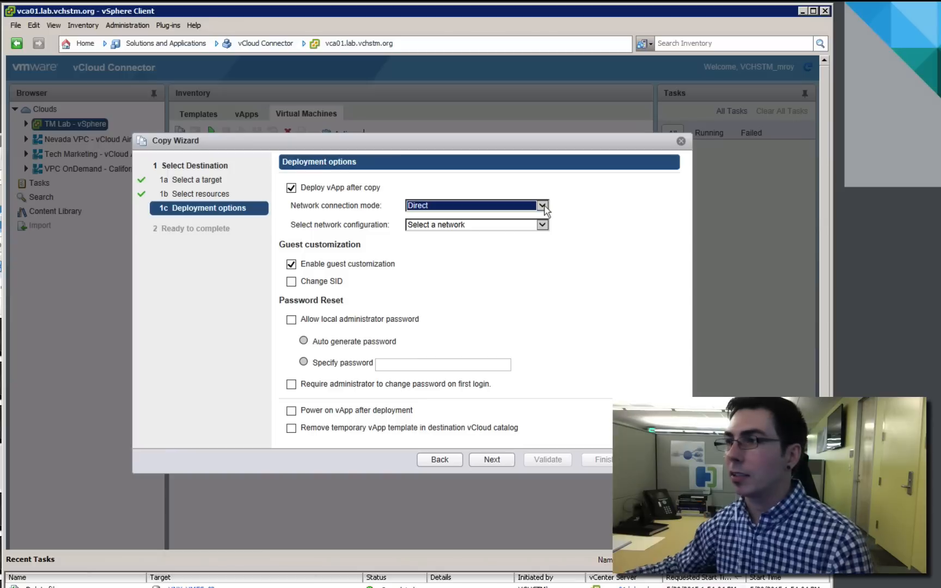
pyautogui.click(544, 225)
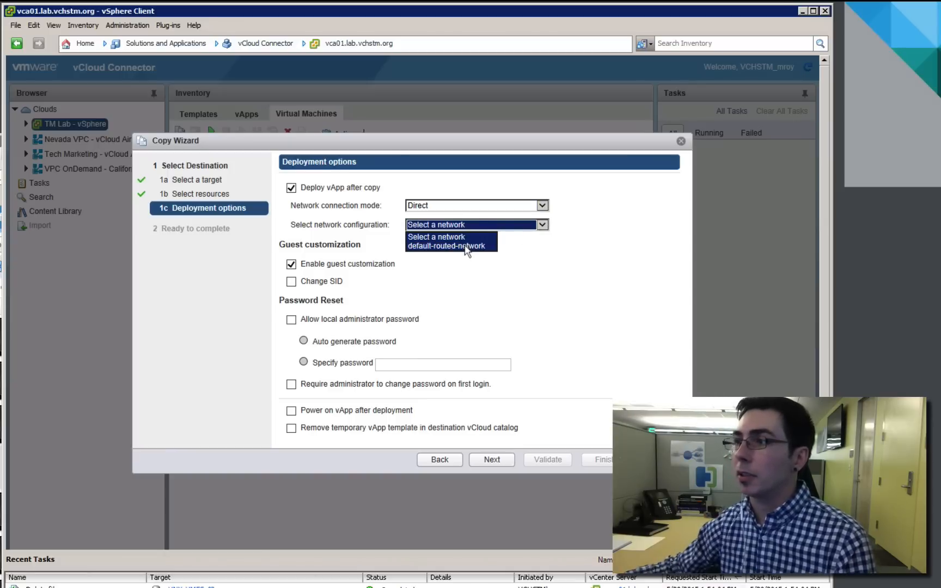
pyautogui.click(453, 248)
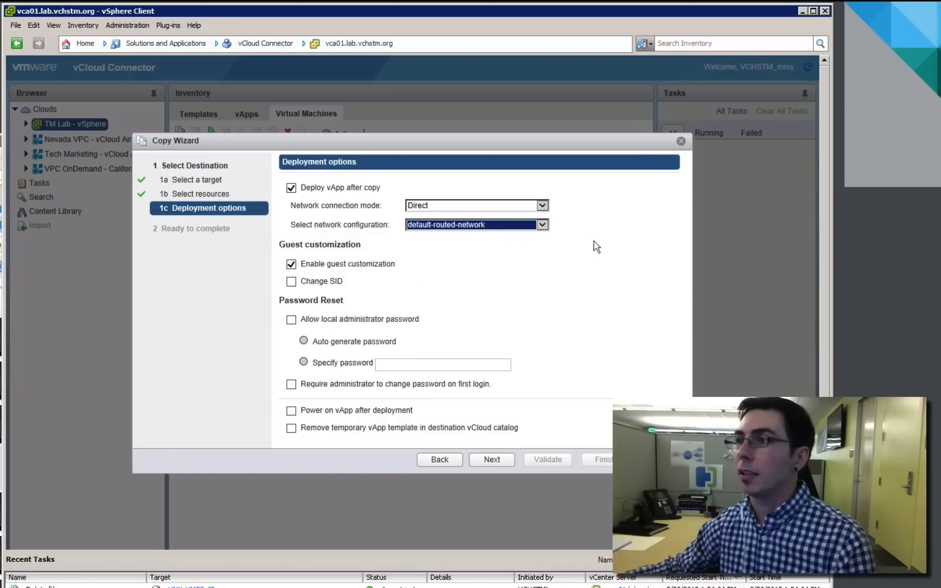
# Disable guest customization, enable powering on the vApp after deployment, and review the copy summary
pyautogui.click(291, 265)
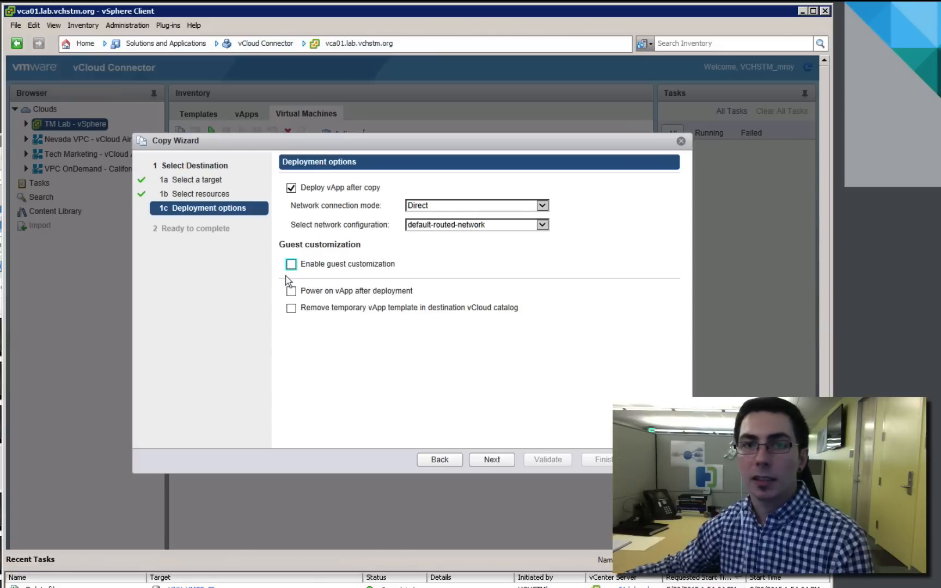
pyautogui.click(291, 292)
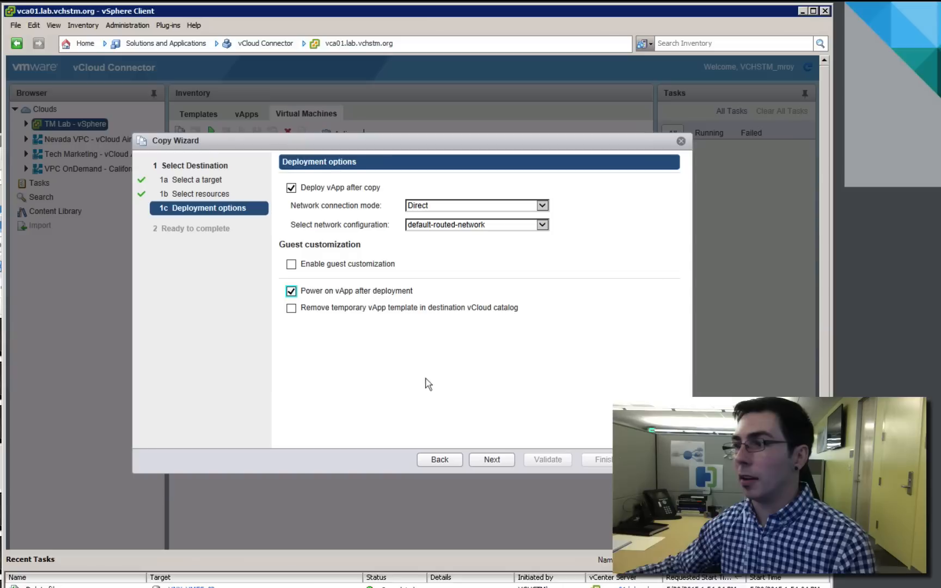
pyautogui.click(501, 463)
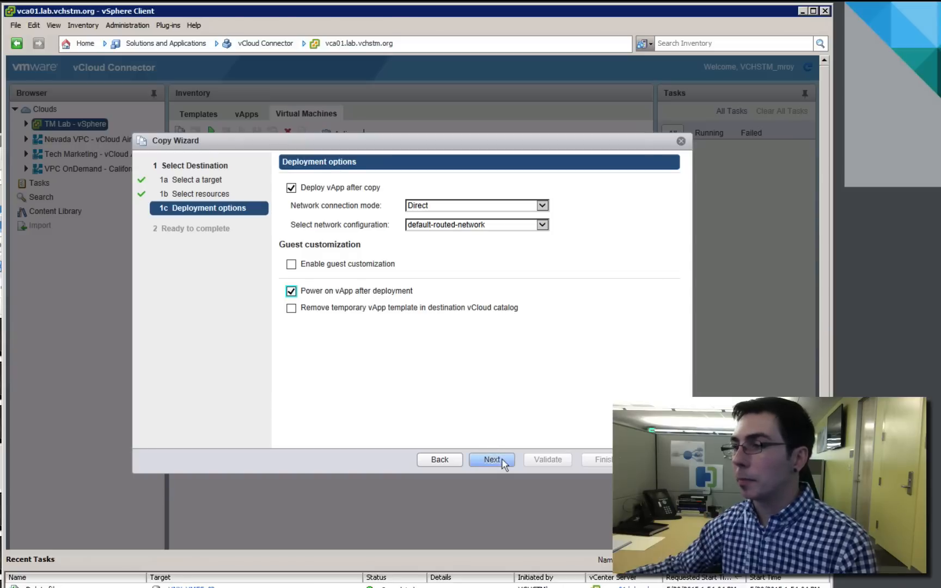
pyautogui.click(491, 460)
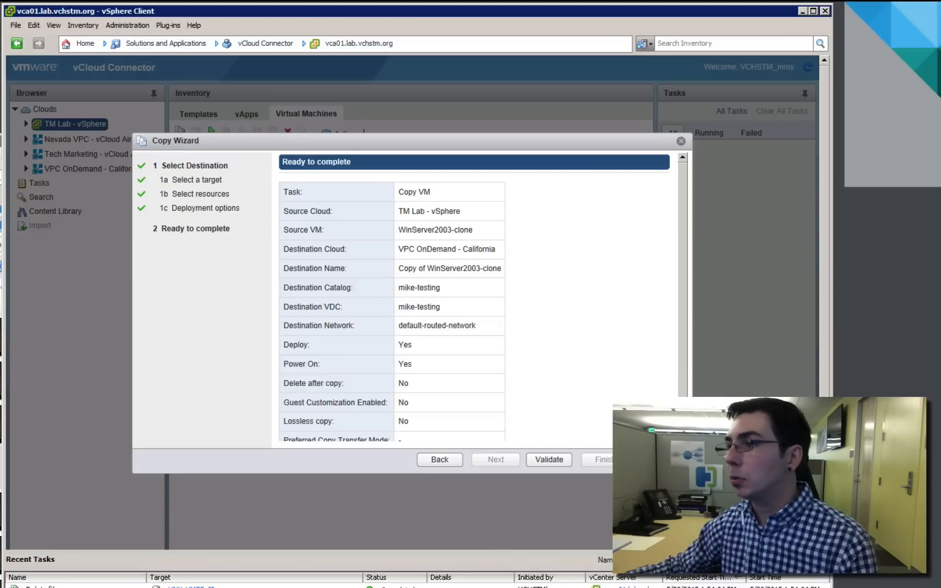
pyautogui.scroll(-1, 484, 298)
pyautogui.scroll(1, 689, 348)
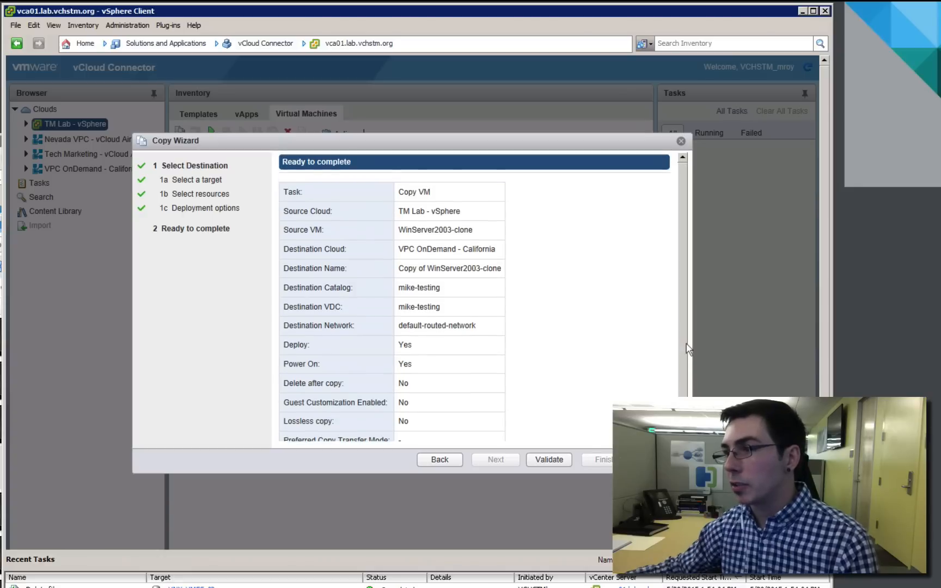
# Validate and submit the WinServer2003-clone copy job, and display its details in the vCloud Connector task list
pyautogui.scroll(-1, 689, 349)
pyautogui.click(563, 460)
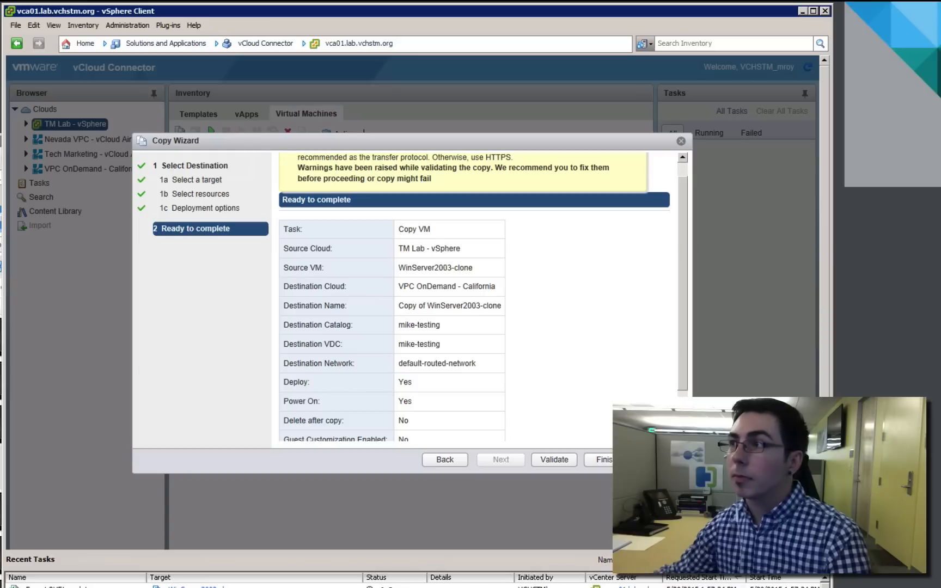
pyautogui.click(682, 158)
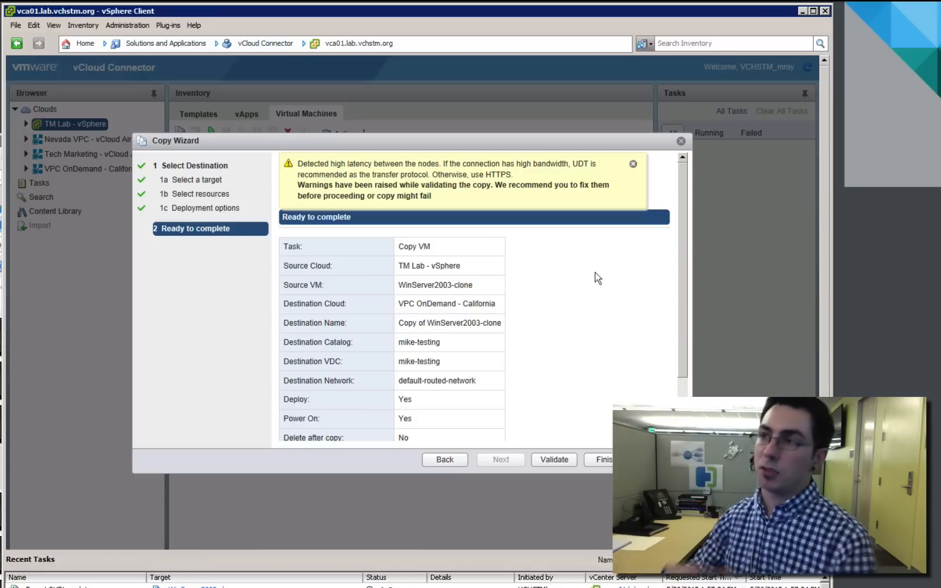
pyautogui.click(601, 460)
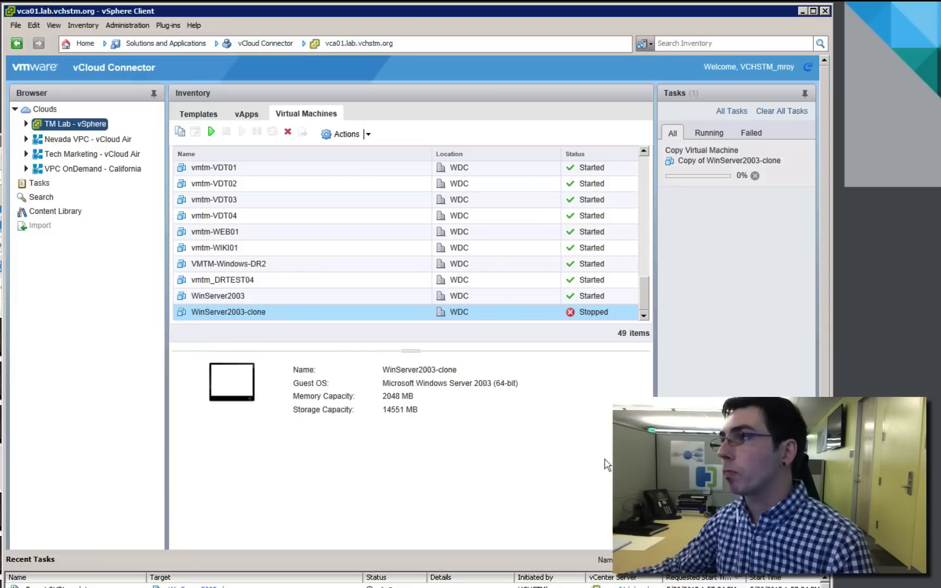
pyautogui.moveTo(775, 162)
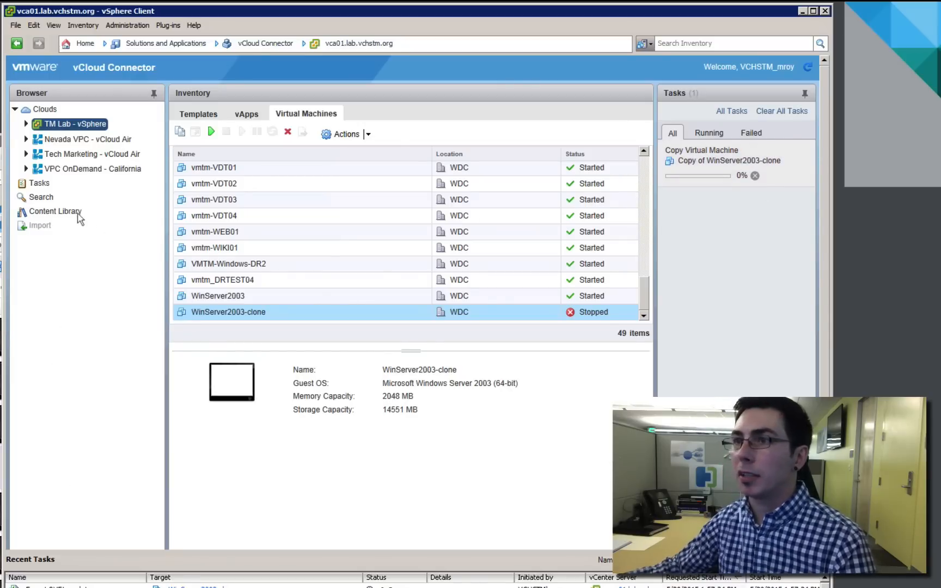
pyautogui.click(47, 188)
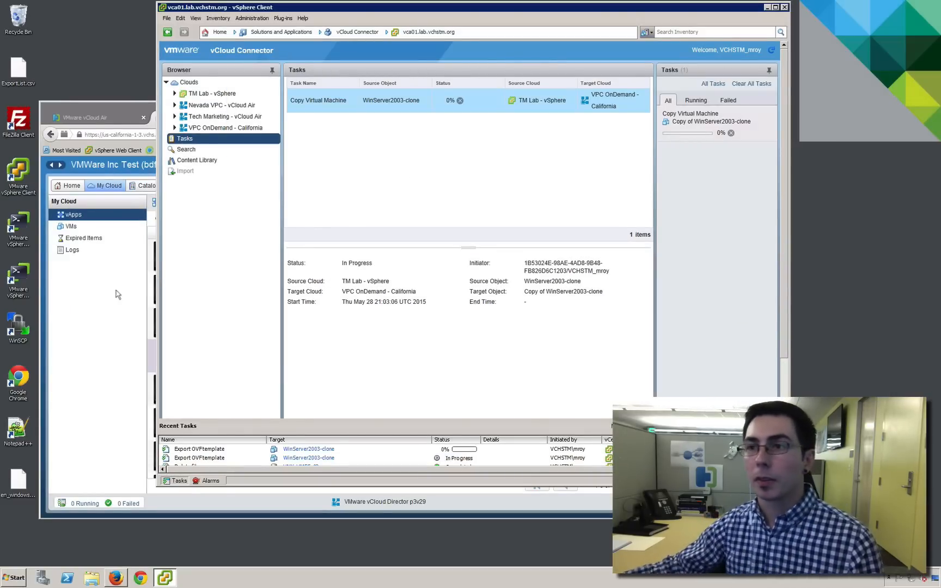
# Switch to vCloud Director in Firefox and start a media upload to the mike-testing catalog
pyautogui.click(69, 186)
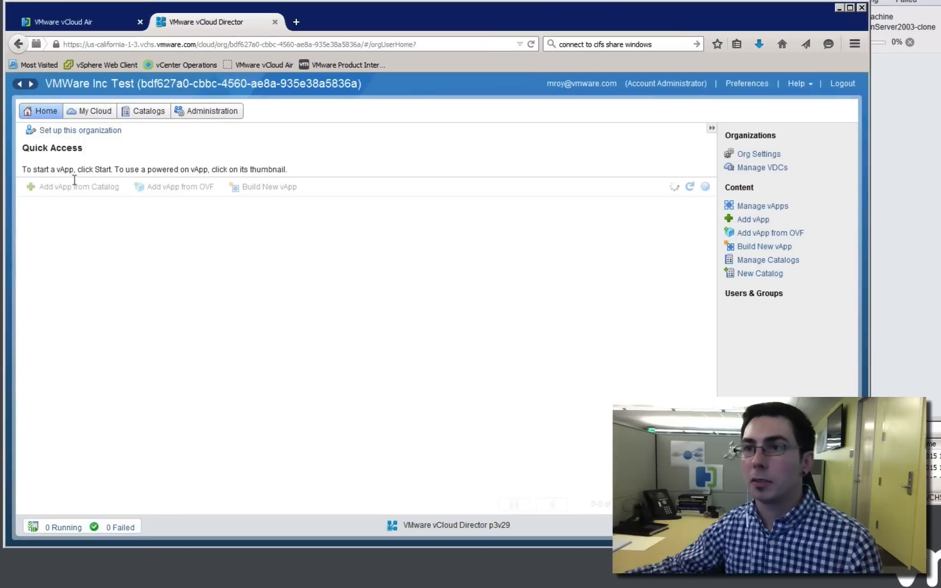
pyautogui.click(151, 114)
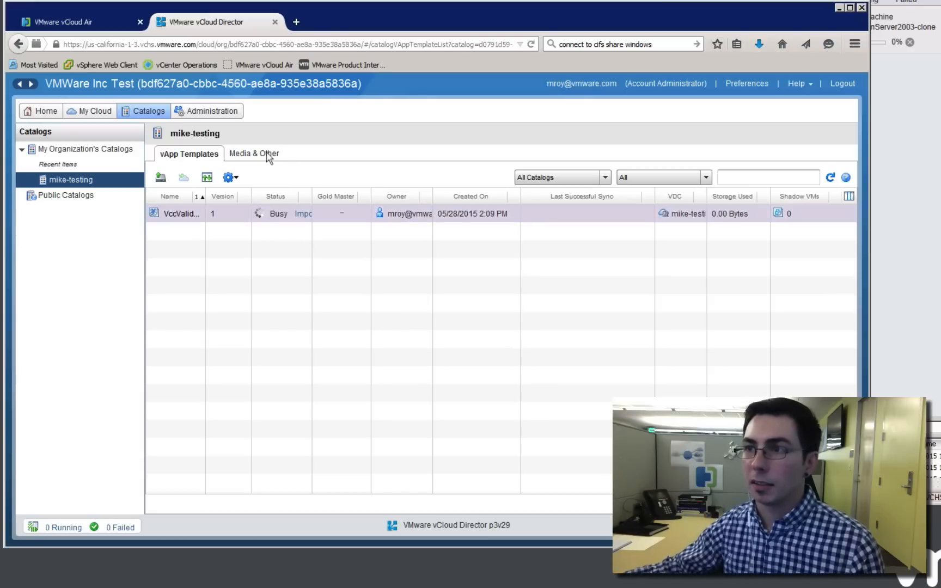
pyautogui.click(243, 160)
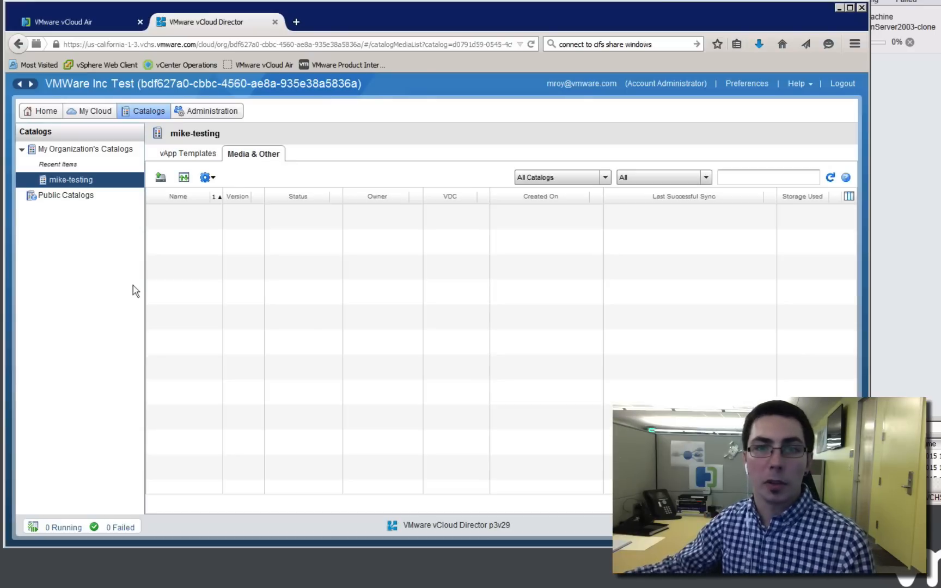
pyautogui.click(160, 180)
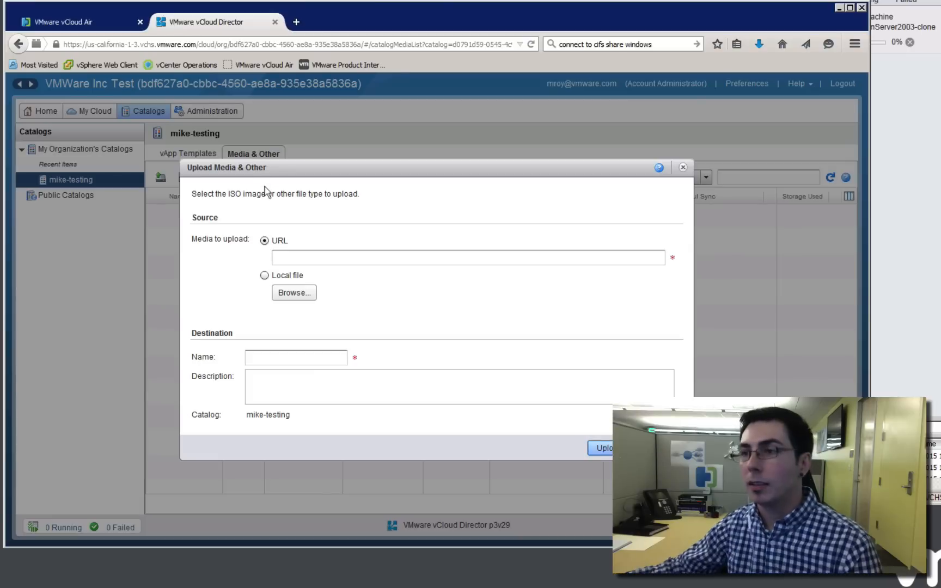
# Upload the local en_windows_server_2008 ISO file from the desktop to the catalog, authenticating with the account password
pyautogui.click(265, 276)
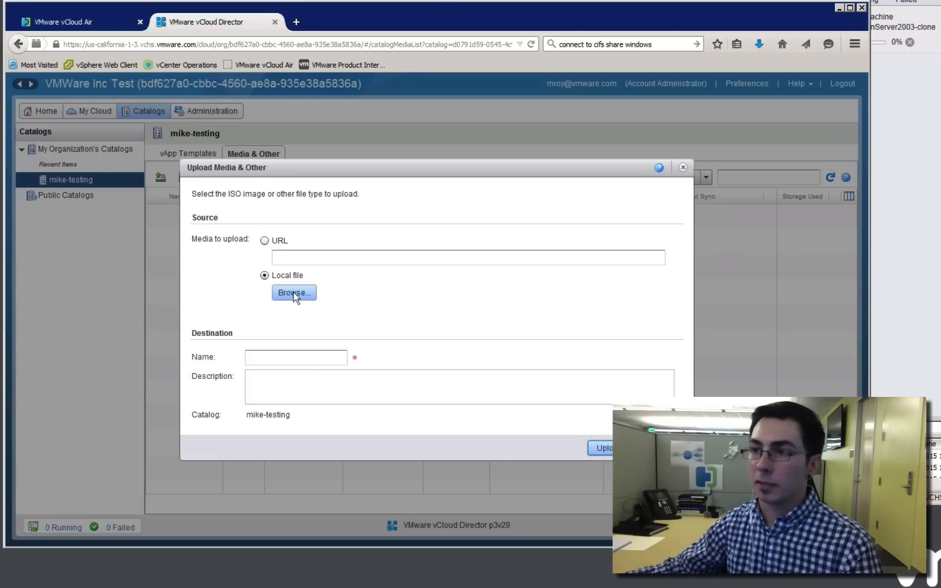
pyautogui.click(294, 293)
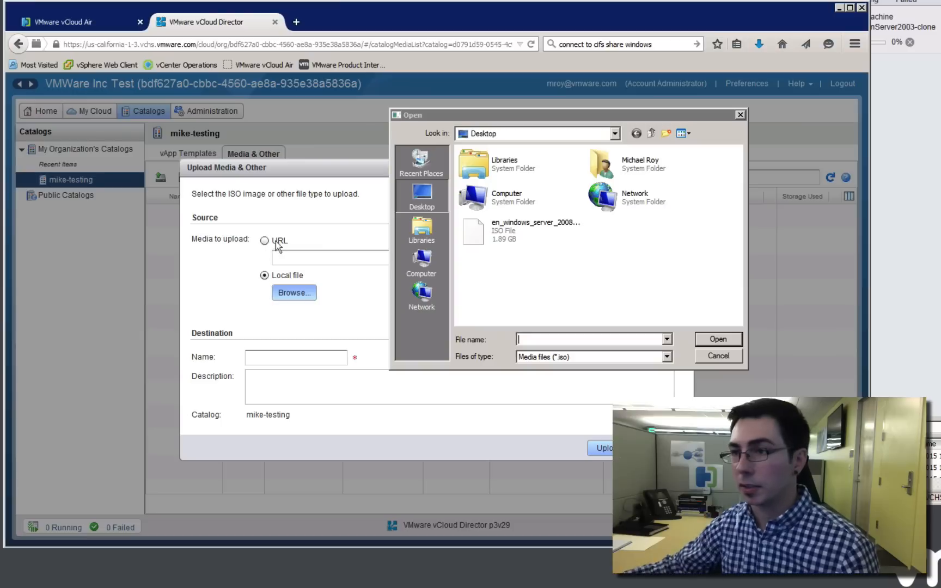
pyautogui.click(498, 240)
pyautogui.click(716, 339)
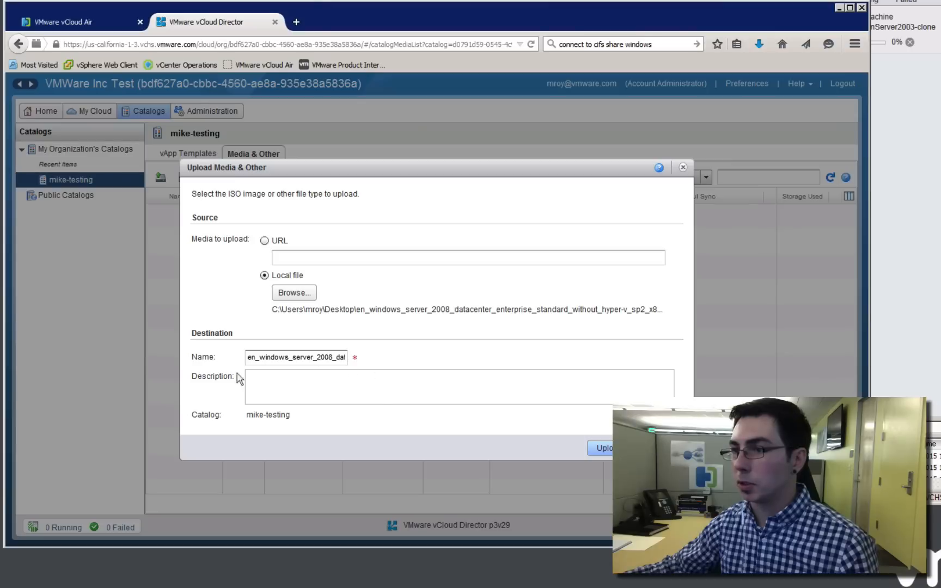
pyautogui.click(604, 452)
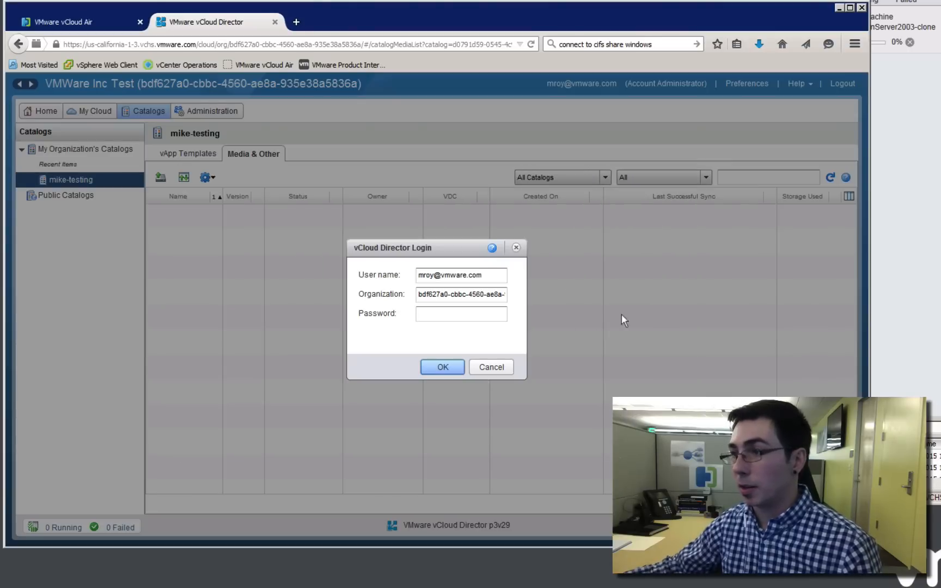
pyautogui.click(437, 315)
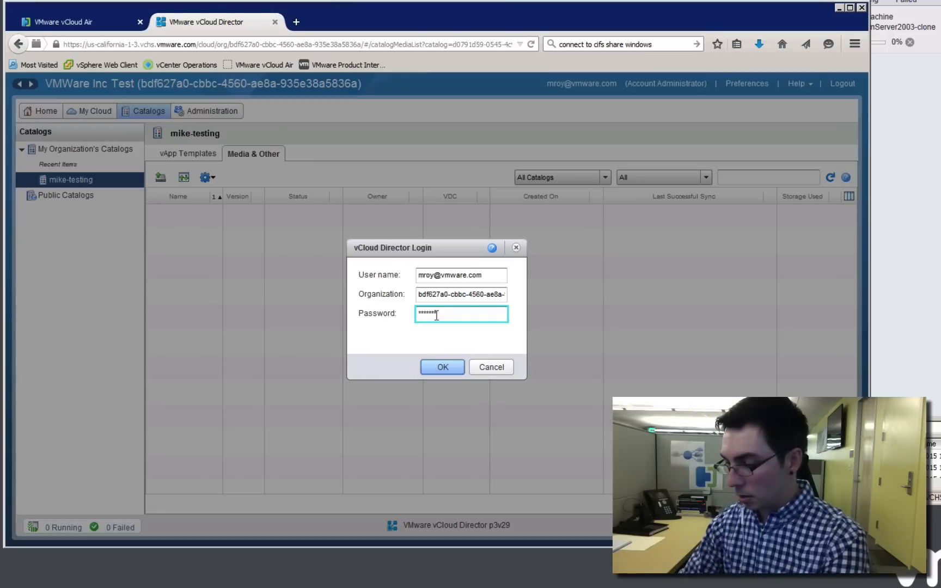
pyautogui.click(441, 368)
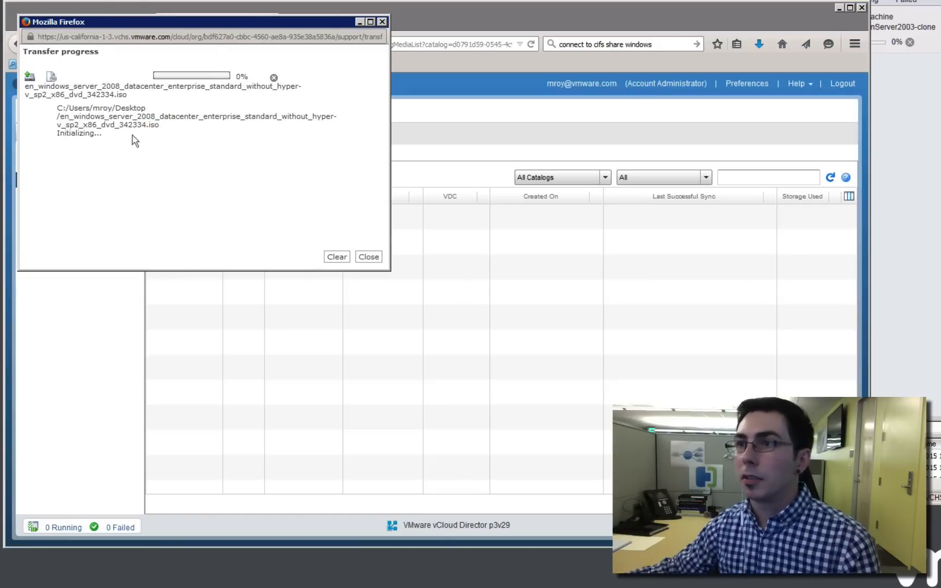
# Switch to vCloud Connector in vSphere Client and check the status of the WinServer2003-clone copy task
pyautogui.click(910, 198)
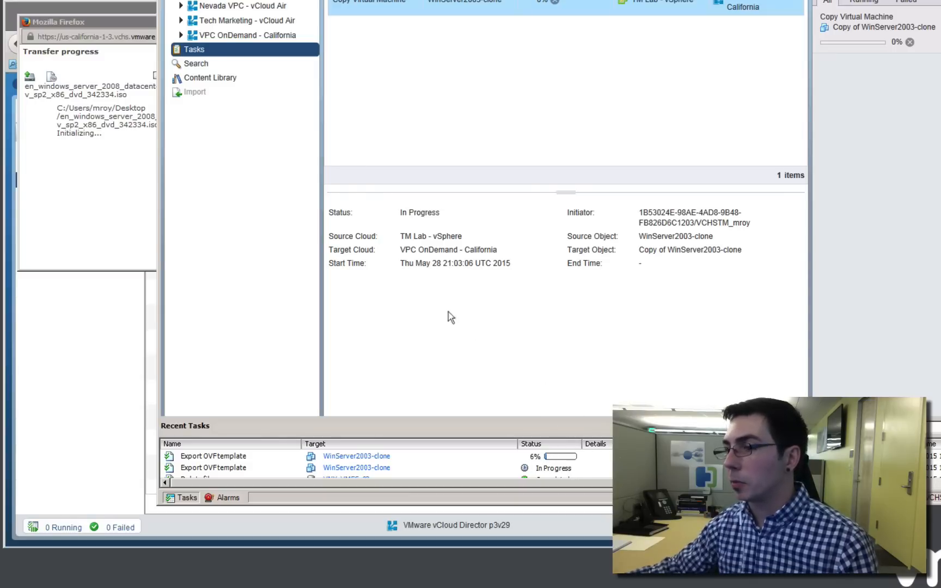
pyautogui.click(106, 214)
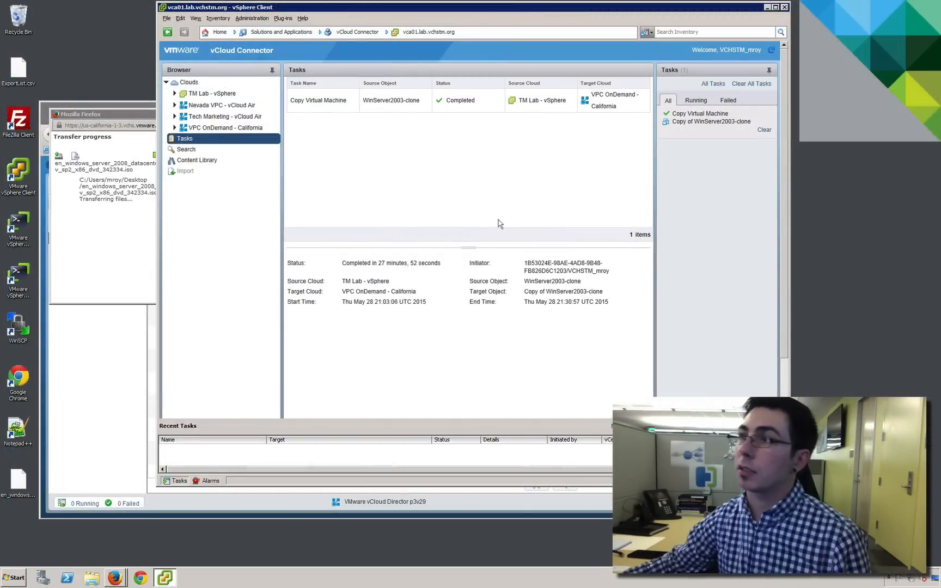
pyautogui.moveTo(687, 133)
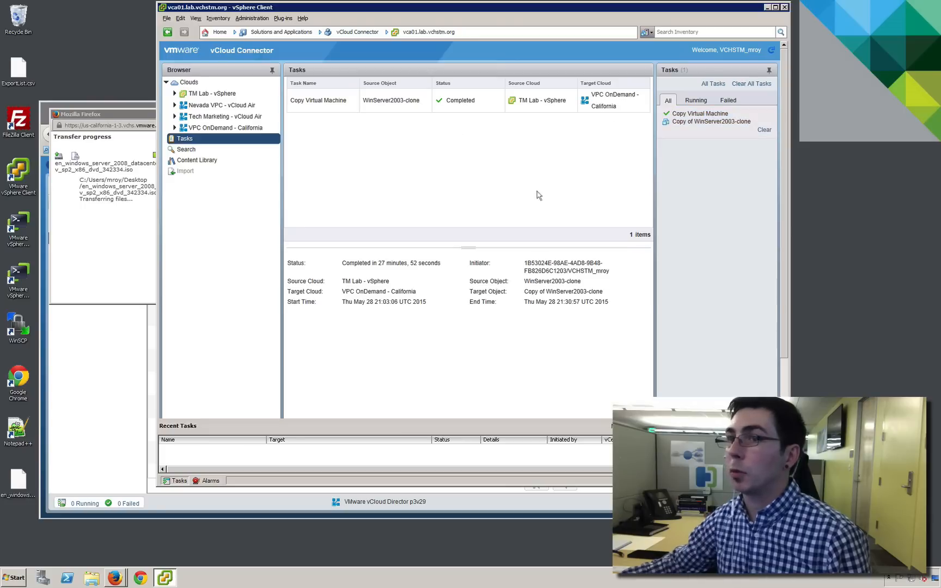
# Switch to vCloud Air in Firefox and open the settings of WinServer2003-clone in the mike-testing virtual data center
pyautogui.click(126, 334)
pyautogui.click(93, 118)
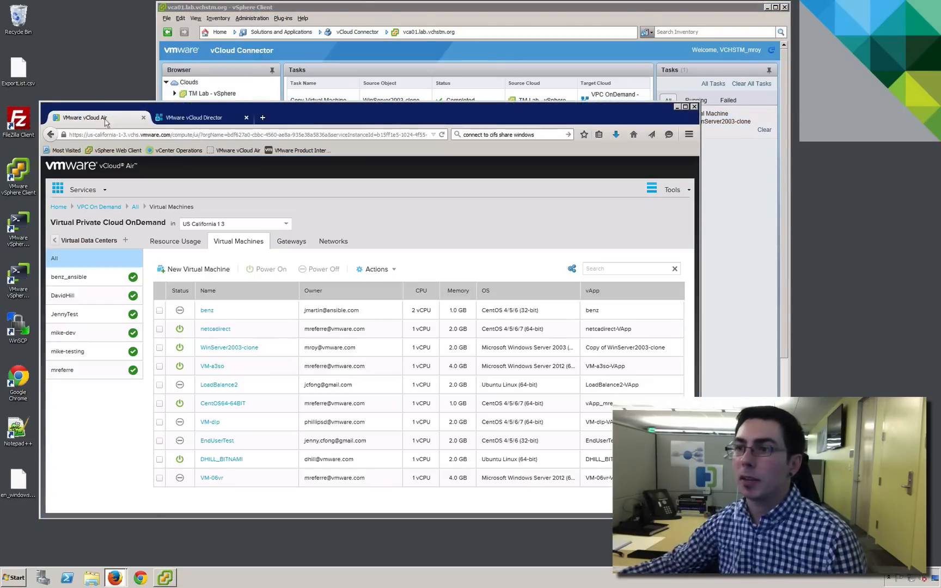
pyautogui.click(97, 353)
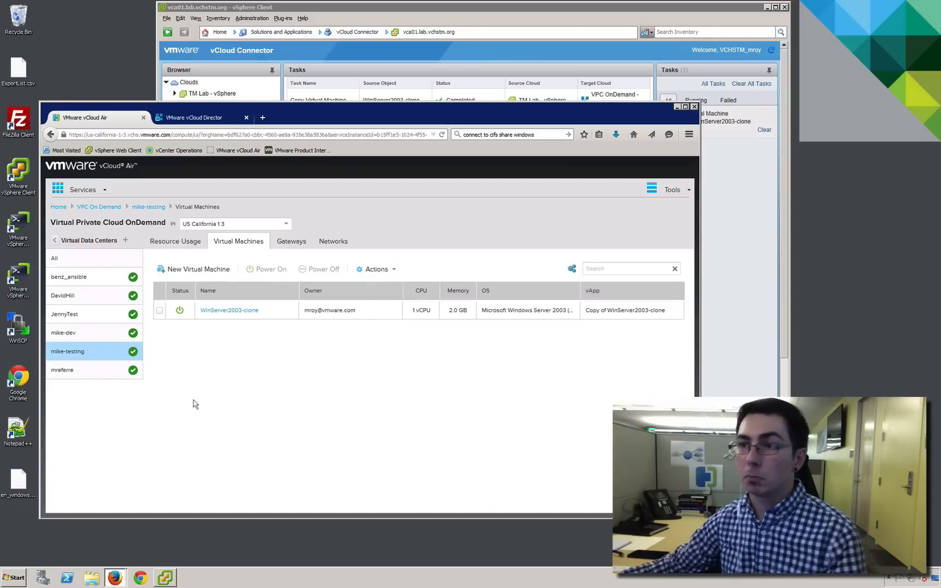
pyautogui.click(223, 312)
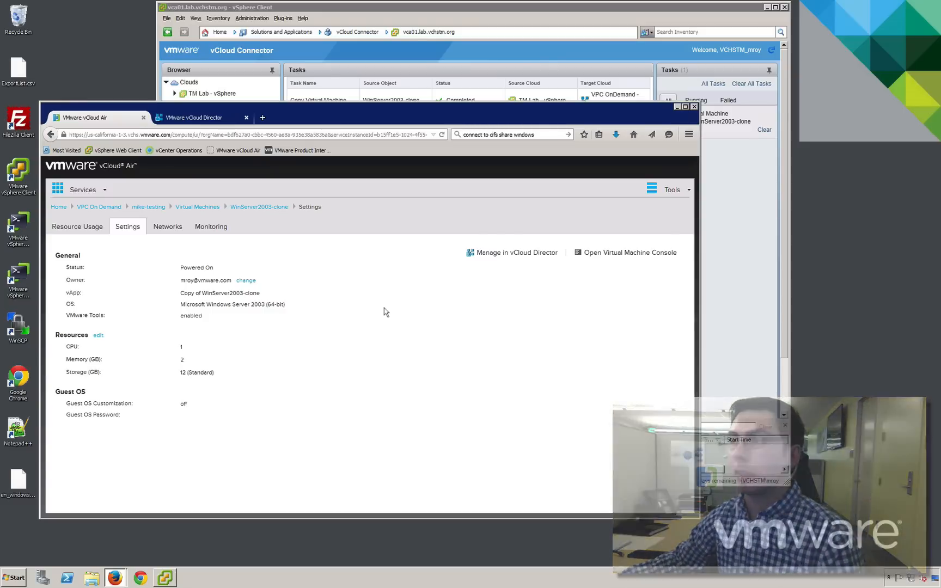
# Open the WinServer2003-clone virtual machine console and log on to Windows as Administrator with the account password
pyautogui.click(618, 253)
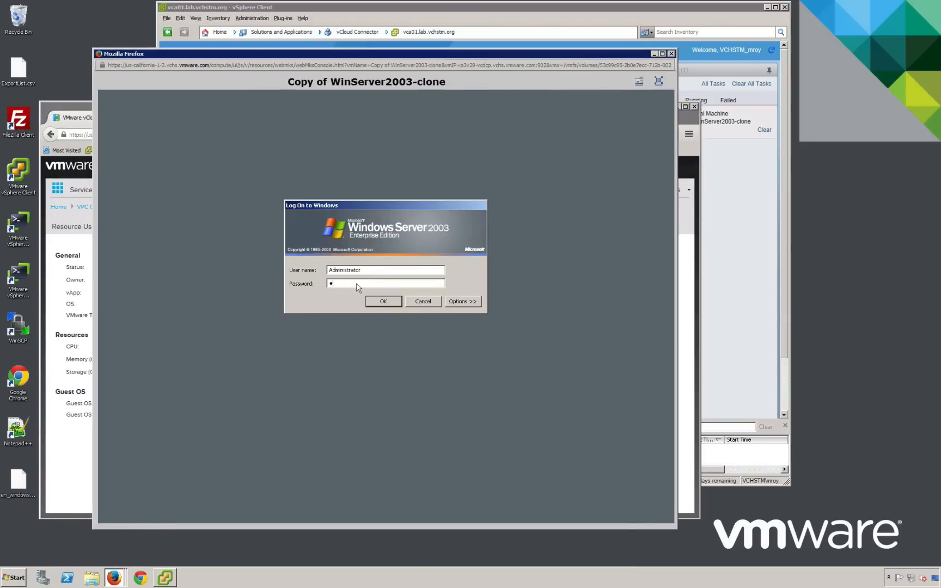
pyautogui.click(383, 303)
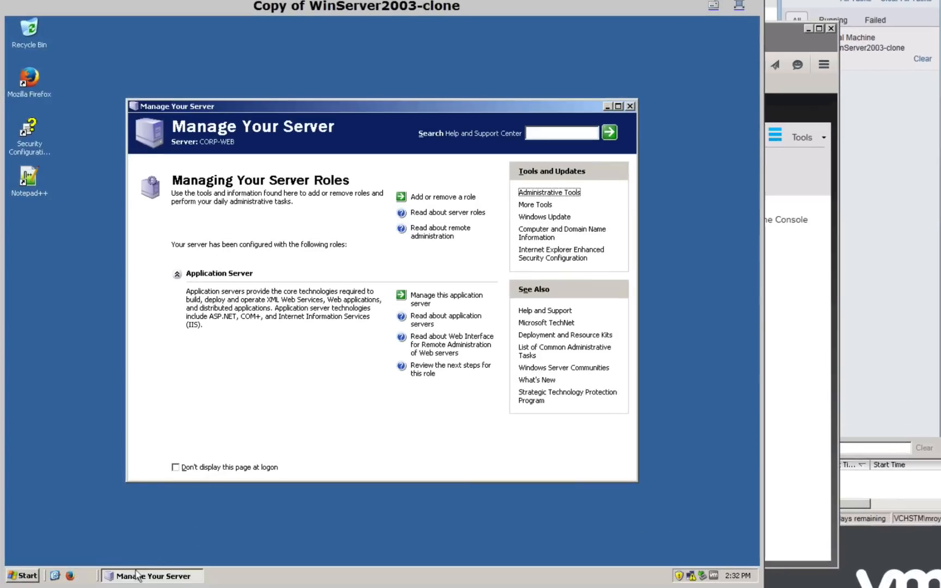
# Open the Internet Protocol (TCP/IP) properties of the server's Local Area Connection
pyautogui.click(23, 576)
pyautogui.moveTo(187, 347)
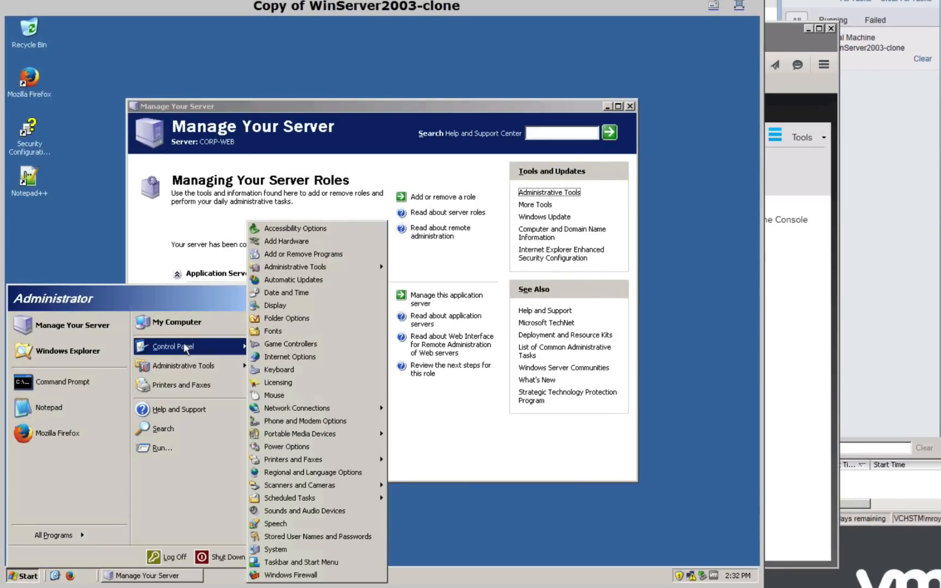
pyautogui.moveTo(359, 411)
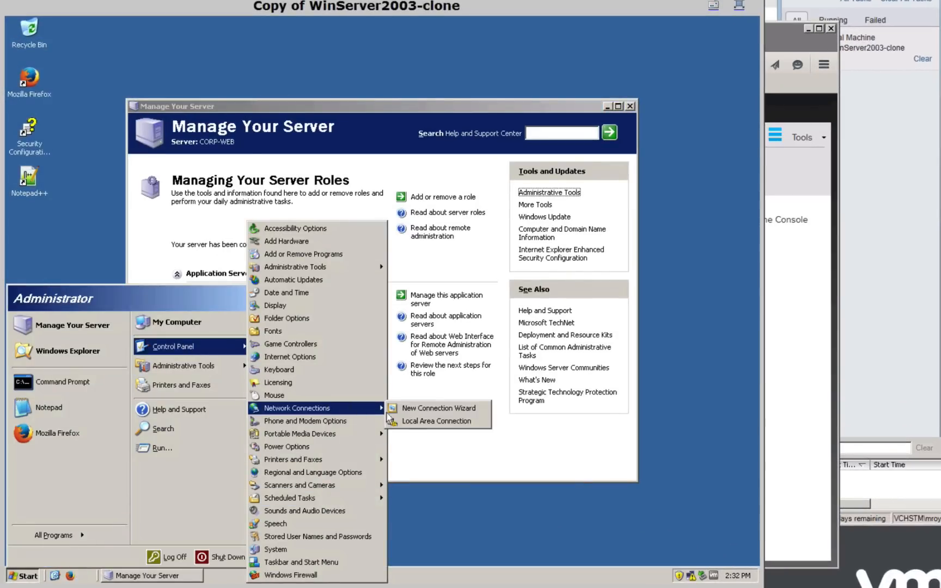
pyautogui.click(427, 424)
pyautogui.click(304, 398)
pyautogui.doubleClick(180, 271)
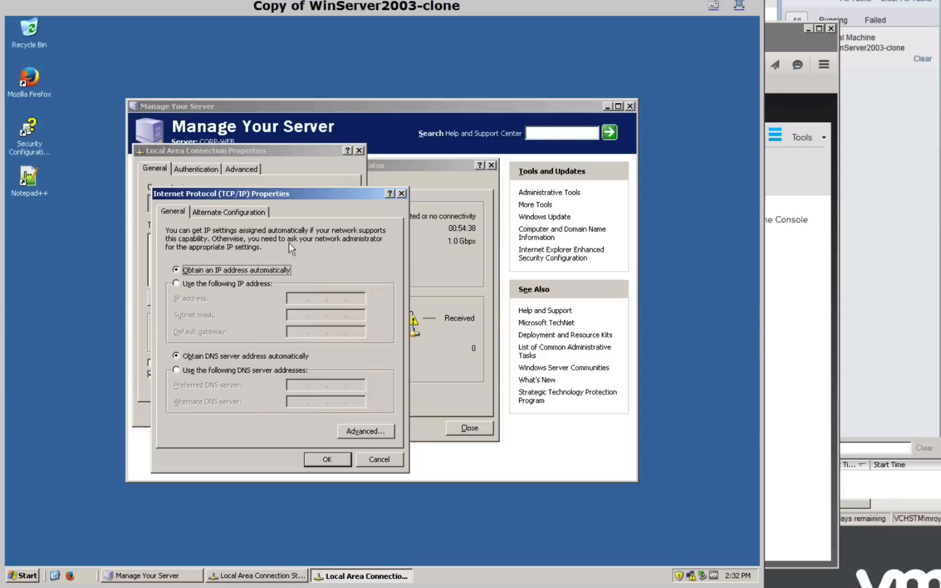
# Assign static IP address 192.168.109.2, subnet mask 255.255.255.0 and default gateway 192.168.109.1 to the connection
pyautogui.click(192, 284)
pyautogui.press('Tab')
pyautogui.write('192 . 168 . 109 . 2')
pyautogui.press('Tab')
pyautogui.write('255.254')
pyautogui.press('BackSpace')
pyautogui.press('BackSpace')
pyautogui.write('255192.168.1')
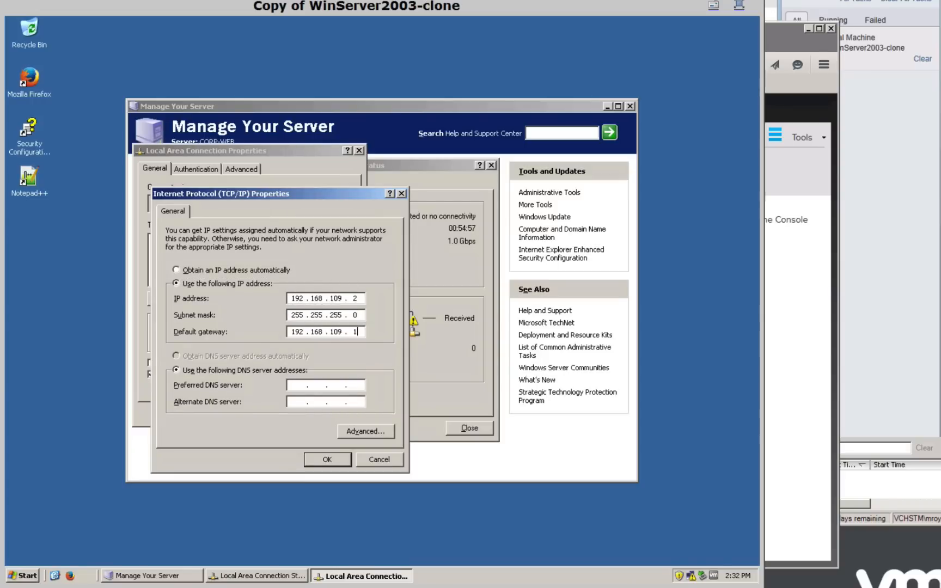
pyautogui.write('8.8')
# Enter the preferred DNS server and use 8.8.4.4 as the alternate, saving the settings and closing the connection dialogs
pyautogui.press('Tab')
pyautogui.write('8.8.4.4')
pyautogui.press('Return')
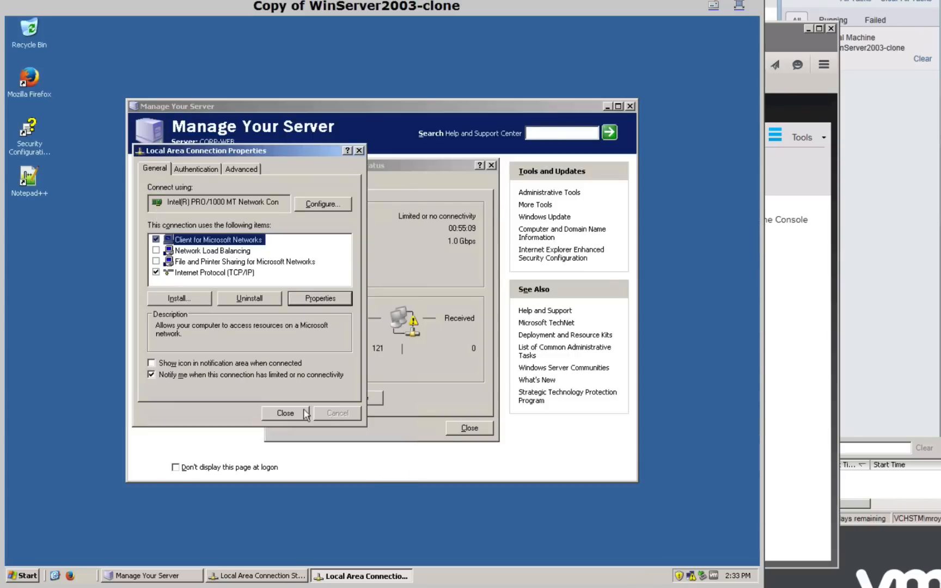
pyautogui.click(303, 412)
pyautogui.click(455, 429)
# Test the migrated server's internet access in its Firefox browser, and dismiss the Automatic Updates setup
pyautogui.click(70, 576)
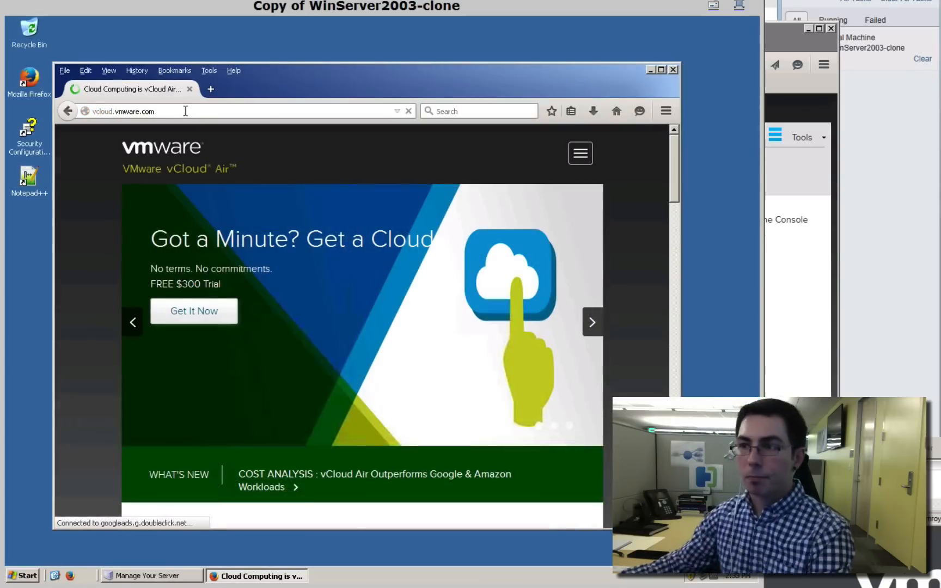
pyautogui.click(673, 69)
pyautogui.click(692, 576)
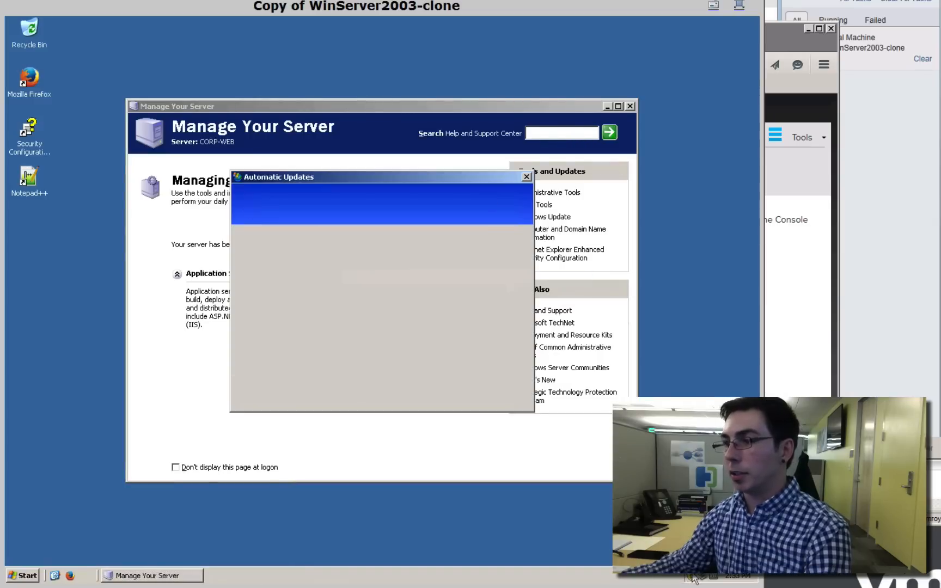
pyautogui.click(527, 177)
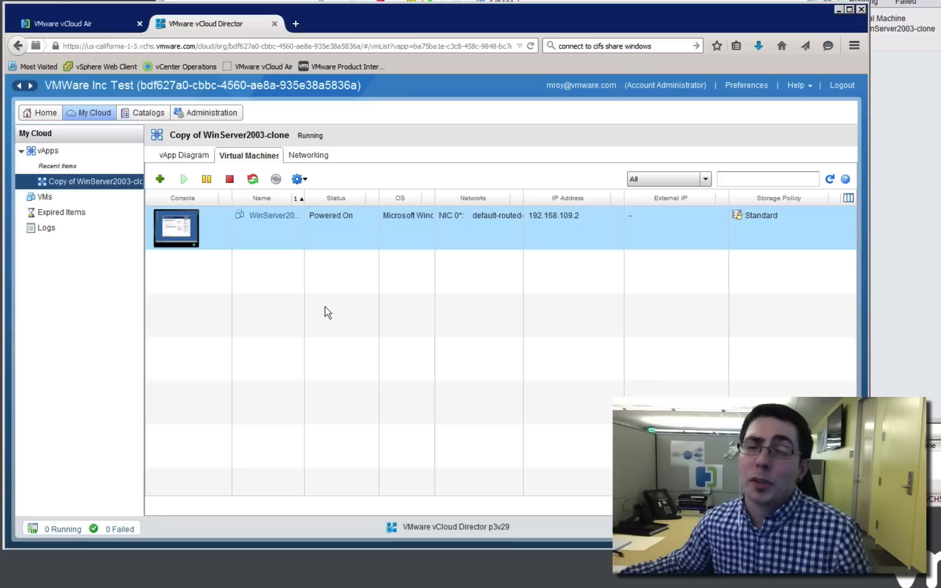
# Examine the management actions available for WinServer2003-clone in vCloud Director and in vCloud Air's virtual machine list
pyautogui.rightClick(269, 231)
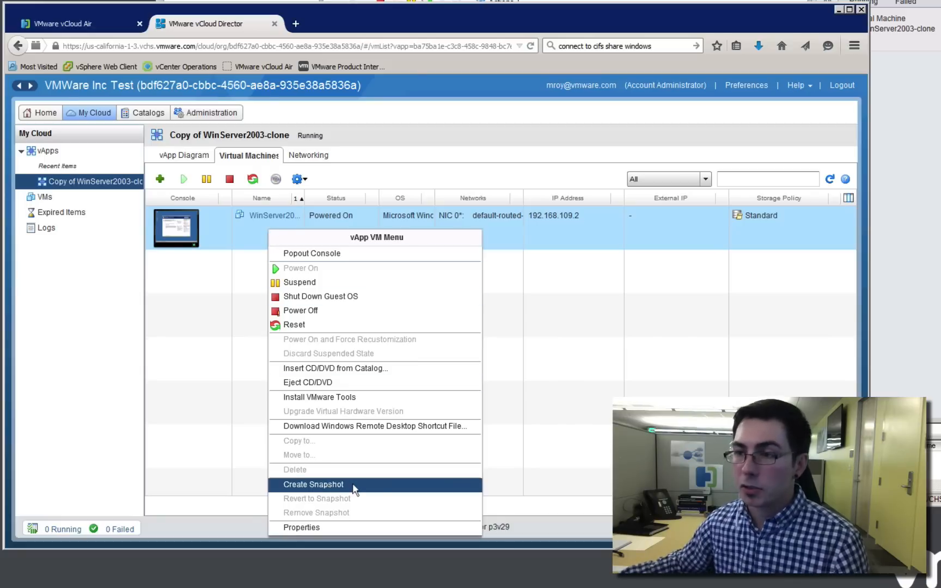
pyautogui.click(97, 26)
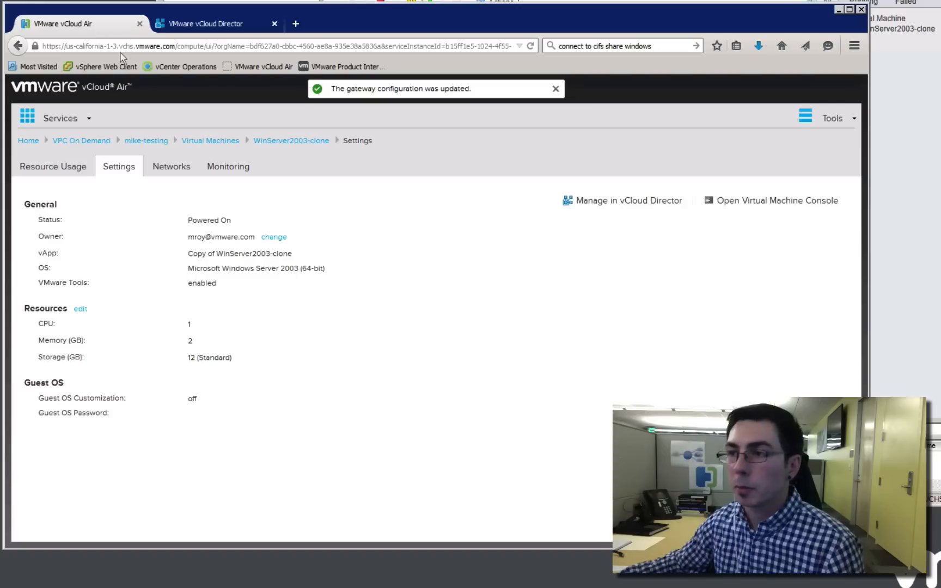
pyautogui.click(204, 141)
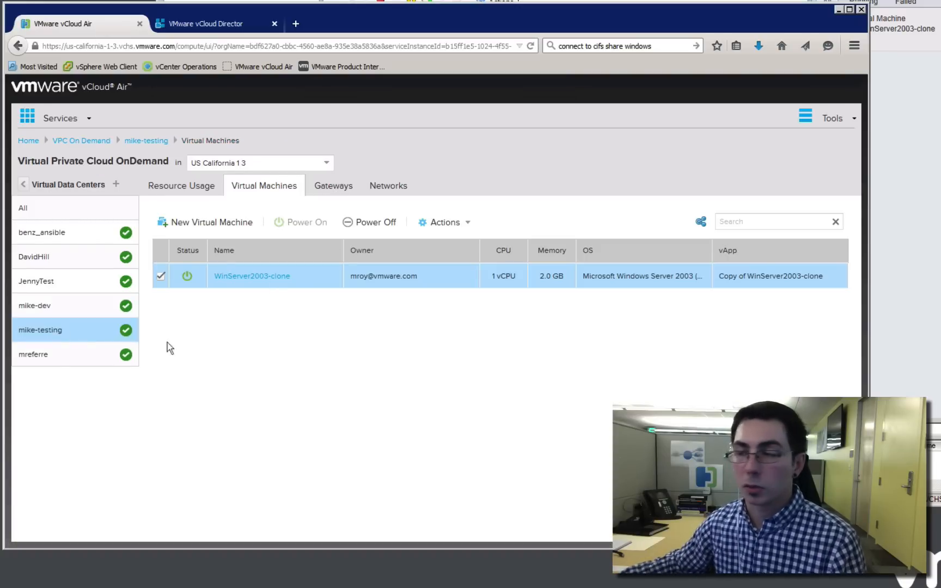
pyautogui.click(444, 223)
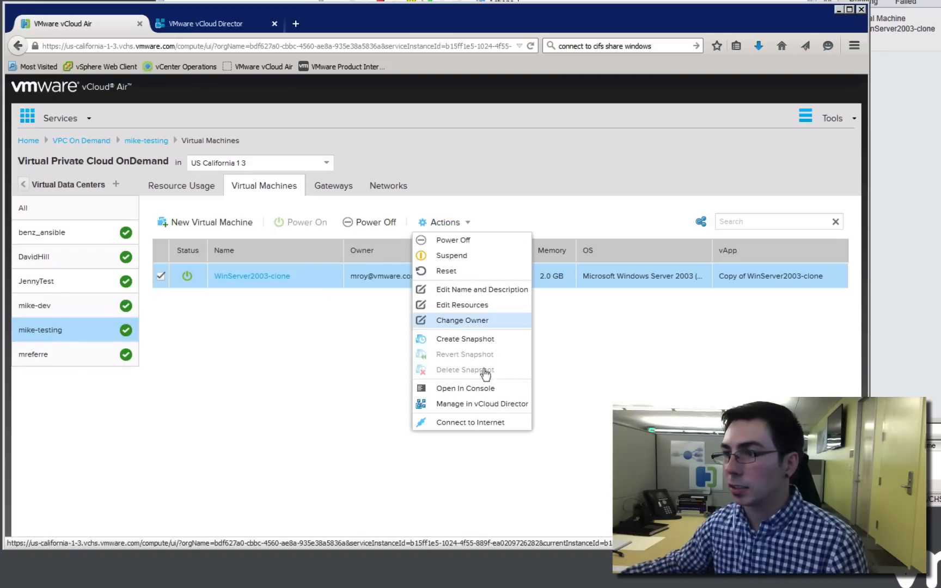
# Create a snapshot of the migrated VM, and open the console of the powered-on WinServer2003-clone in its own window
pyautogui.click(464, 339)
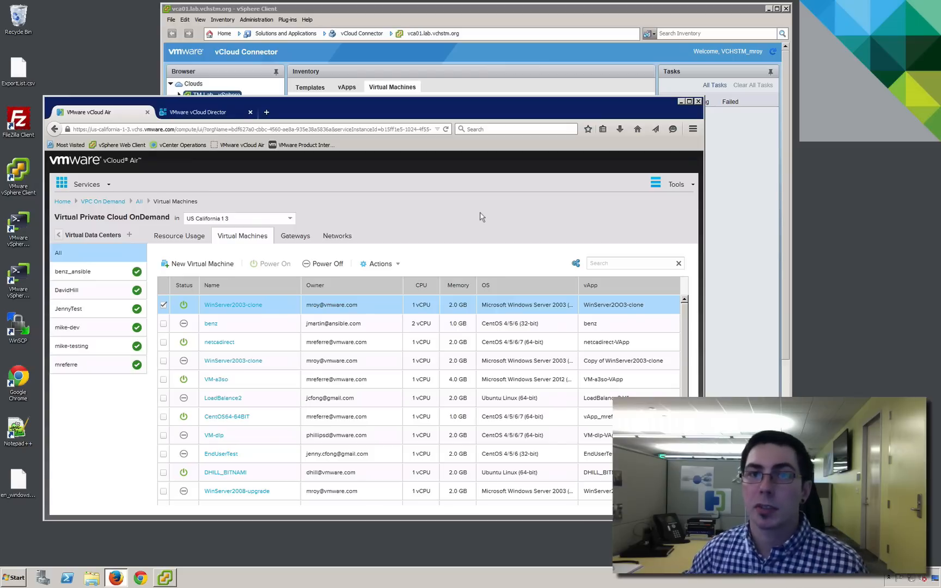
pyautogui.click(249, 308)
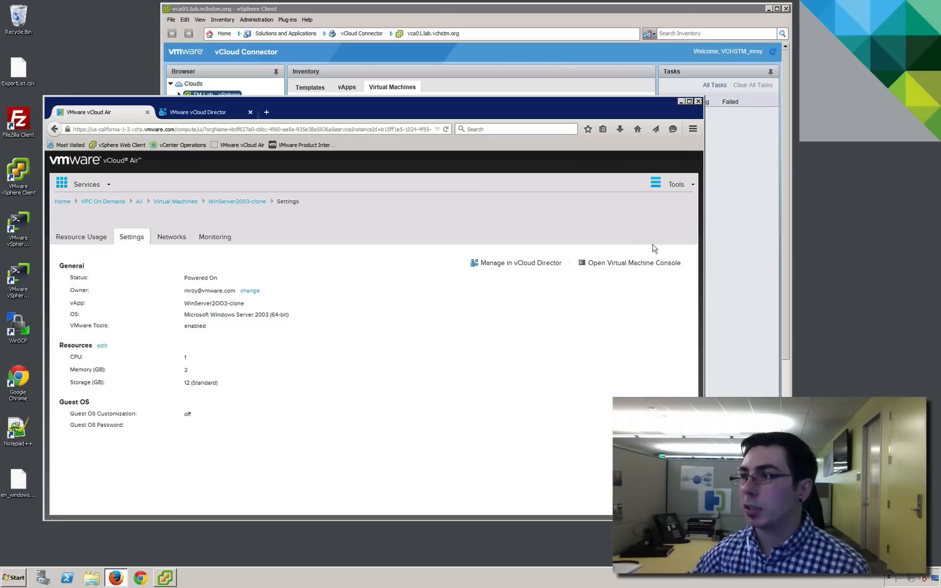
pyautogui.click(628, 249)
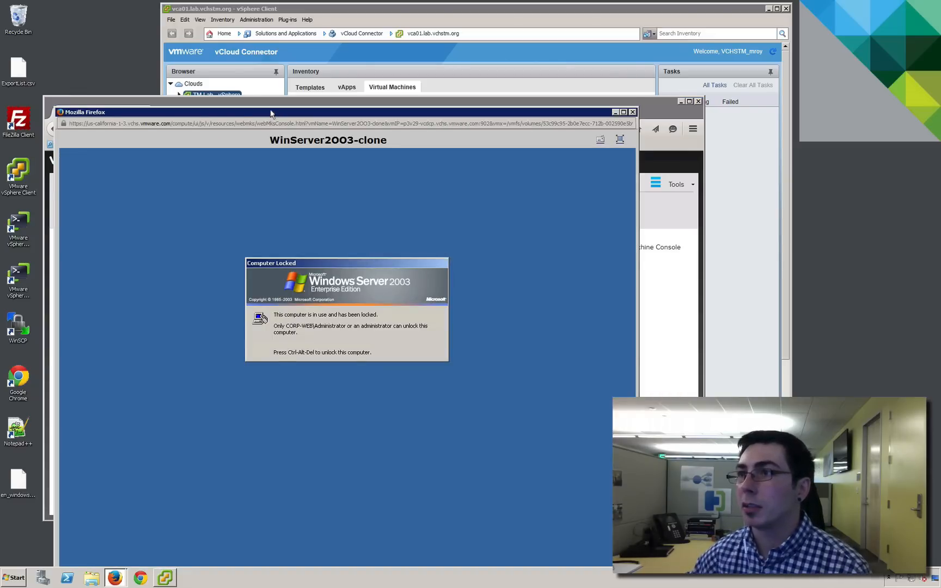
pyautogui.moveTo(269, 110); pyautogui.dragTo(229, 54)
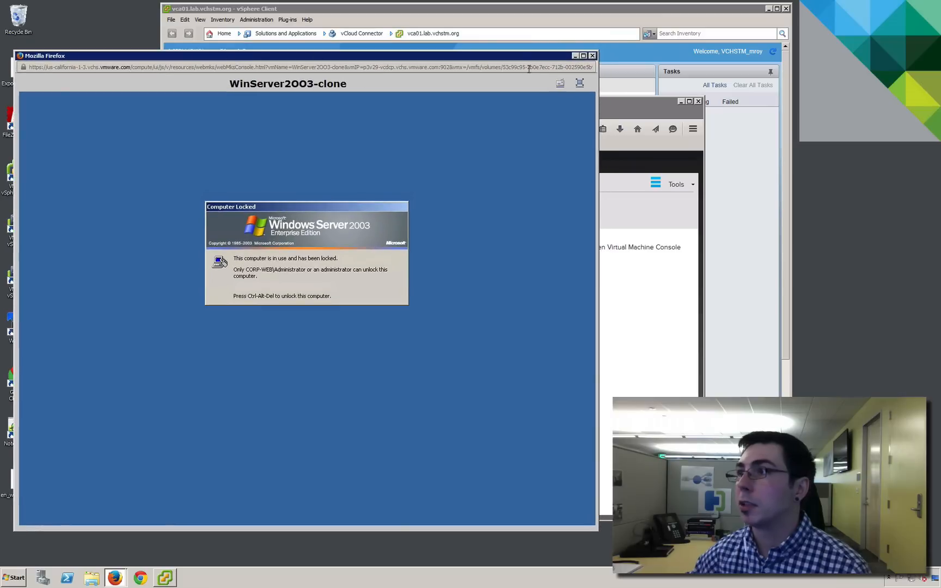
# Unlock the WinServer2003-clone guest in the console by entering the Administrator account's password
pyautogui.click(560, 83)
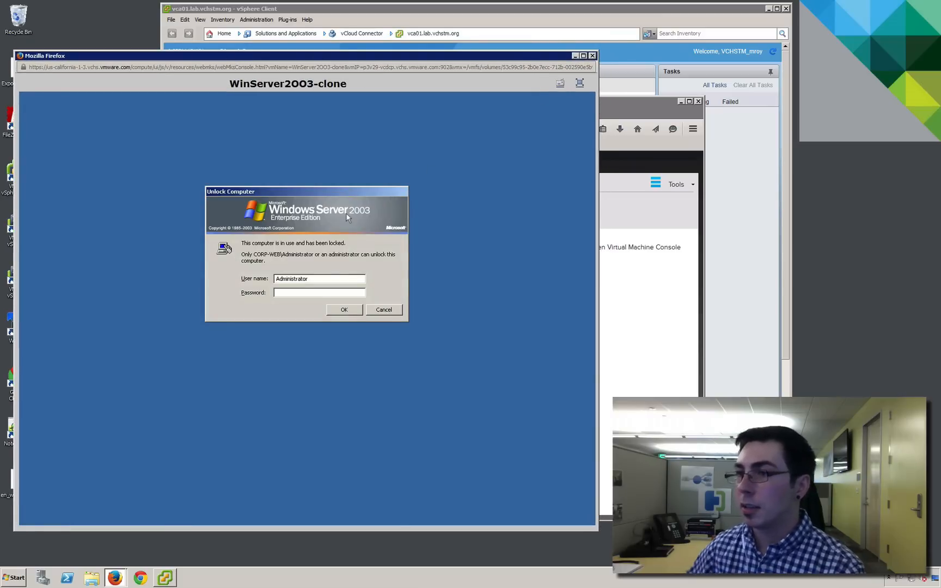
pyautogui.write('•••')
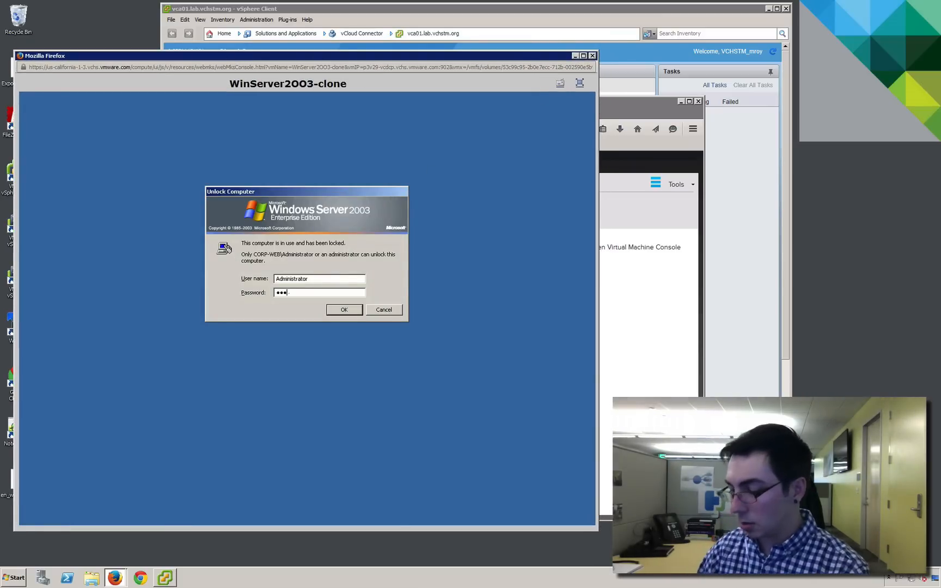
pyautogui.write('••••••')
pyautogui.press('Return')
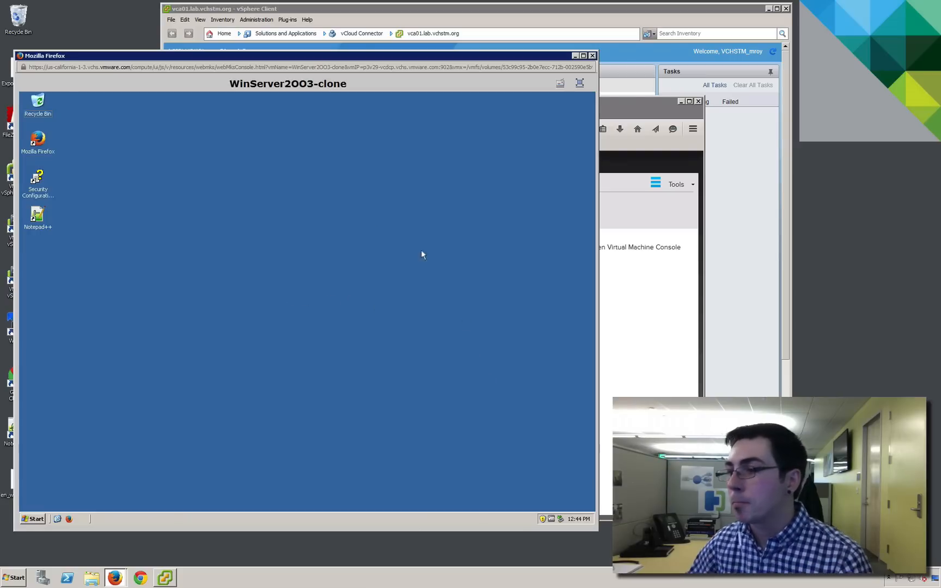
# Insert en_windows_server_2008_datacenter_enterprise_standard_without_hyper-v_sp2_x86_dvd_342334.iso into WinServer2003-clone from vCloud Director and start the Windows Server 2008 installation in the guest
pyautogui.click(641, 280)
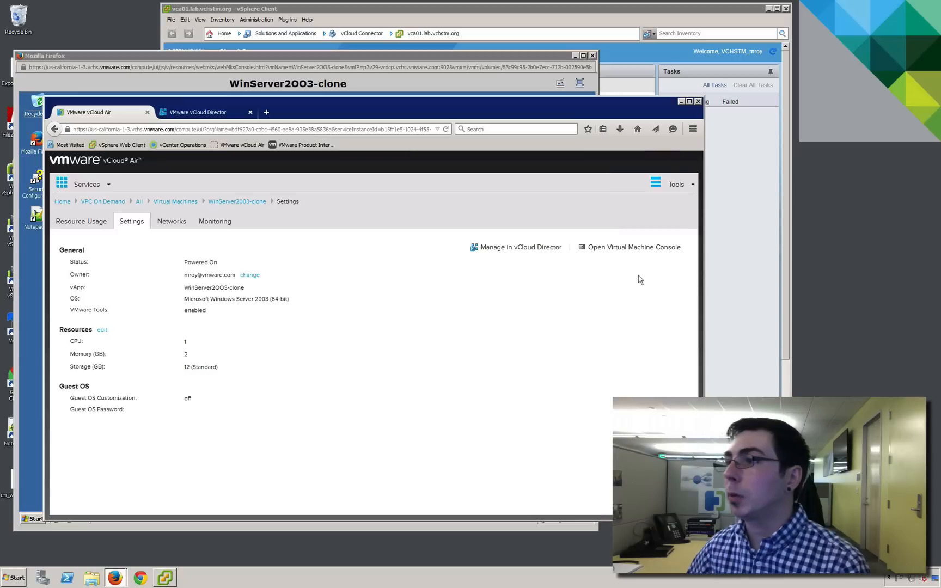
pyautogui.click(506, 248)
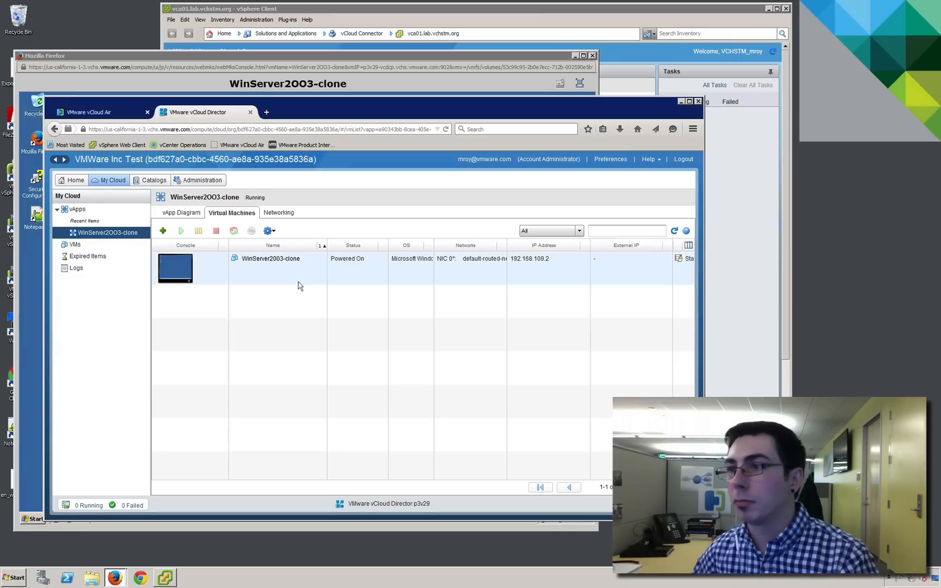
pyautogui.click(283, 277)
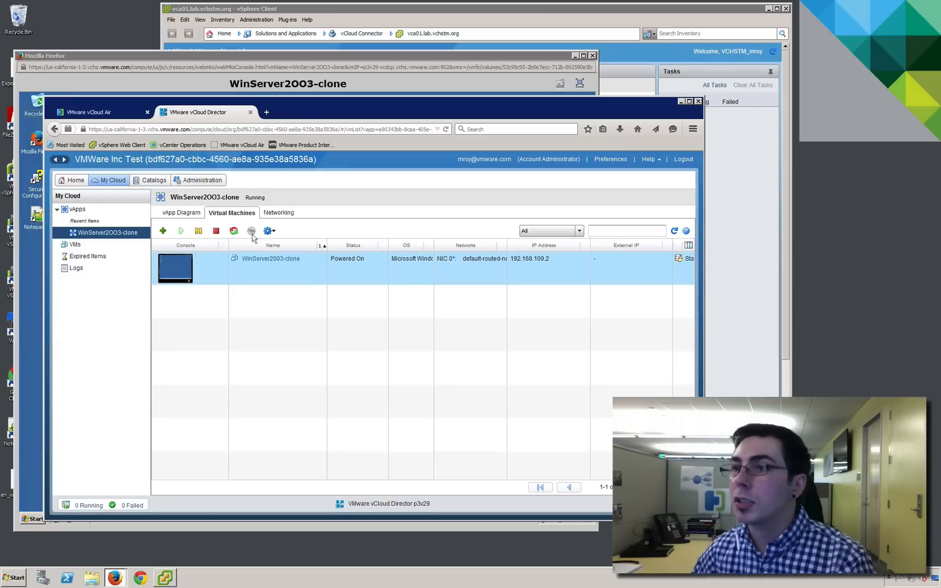
pyautogui.click(252, 234)
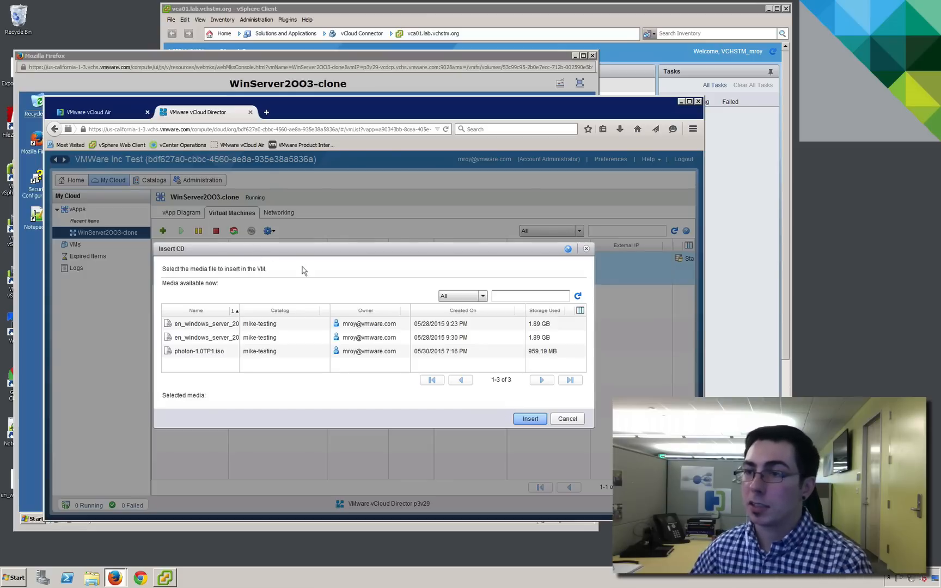
pyautogui.click(215, 327)
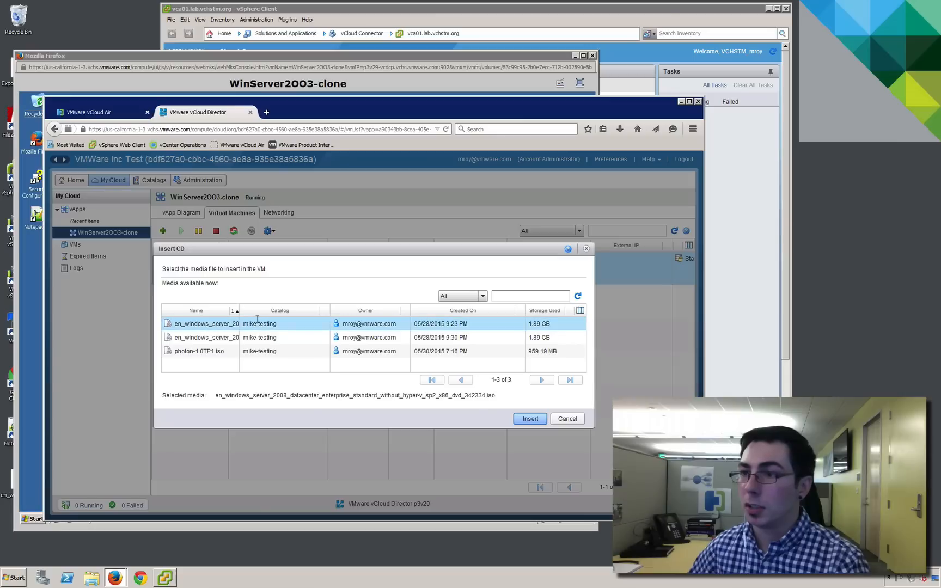
pyautogui.click(537, 423)
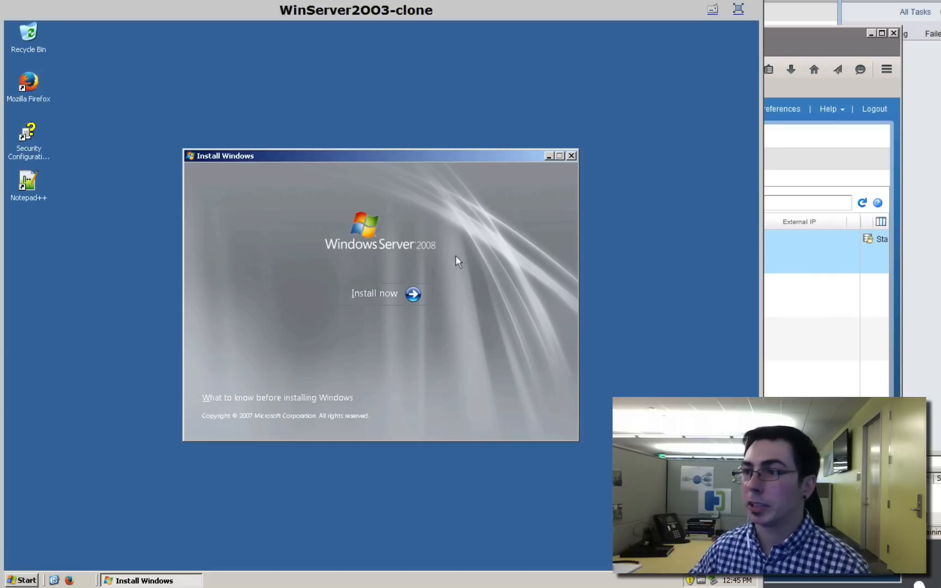
pyautogui.click(408, 297)
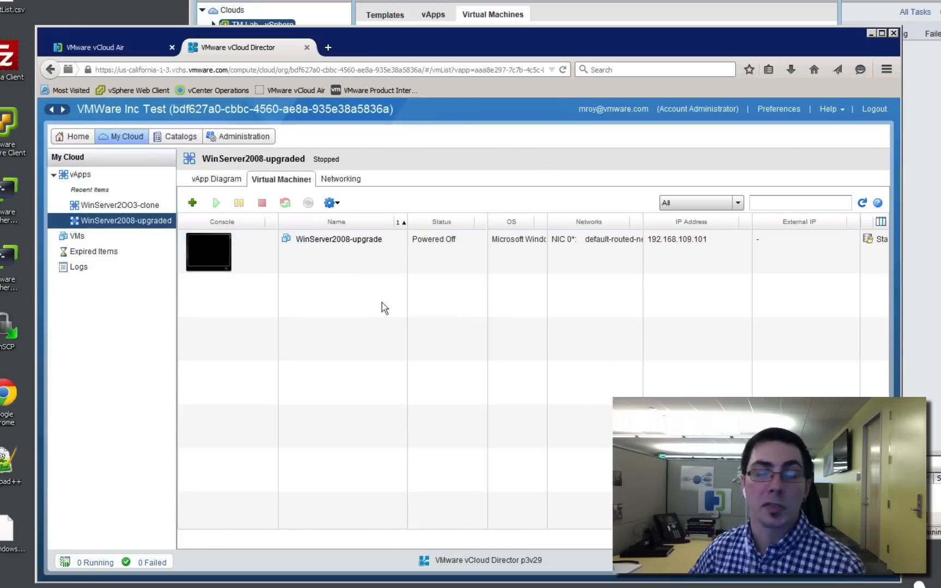
# Set the operating system of WinServer2008-upgrade to Microsoft Windows Server 2008 (32-bit) in its virtual machine properties and save
pyautogui.rightClick(319, 256)
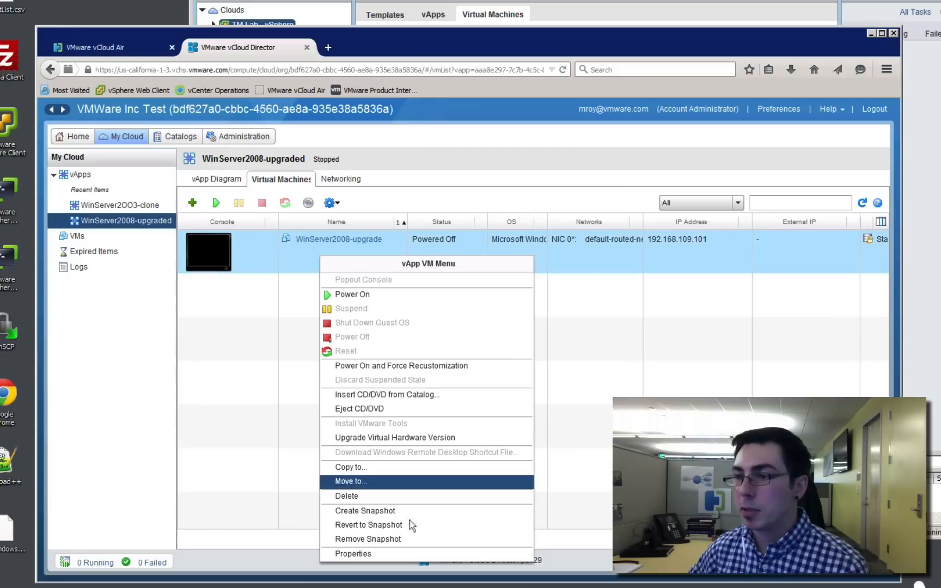
pyautogui.click(387, 556)
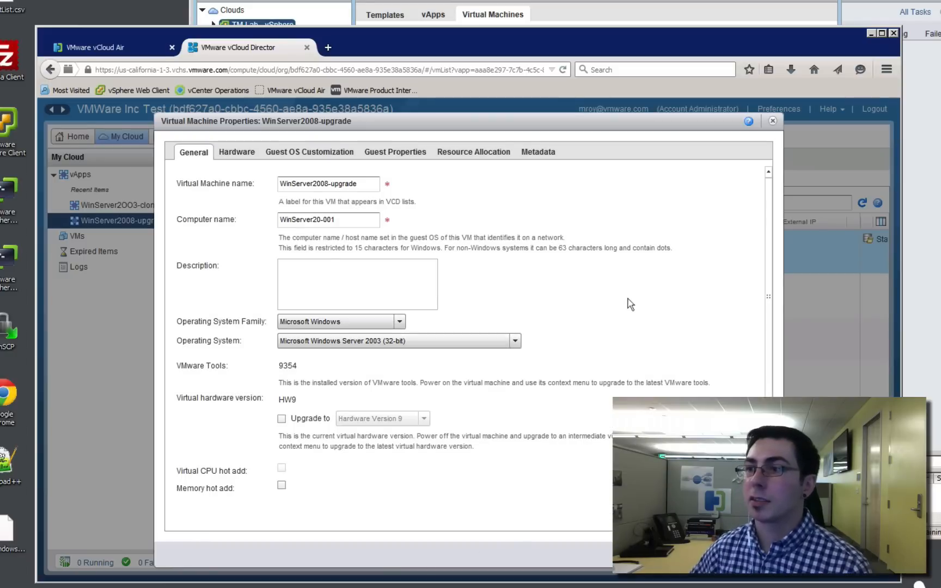
pyautogui.click(513, 343)
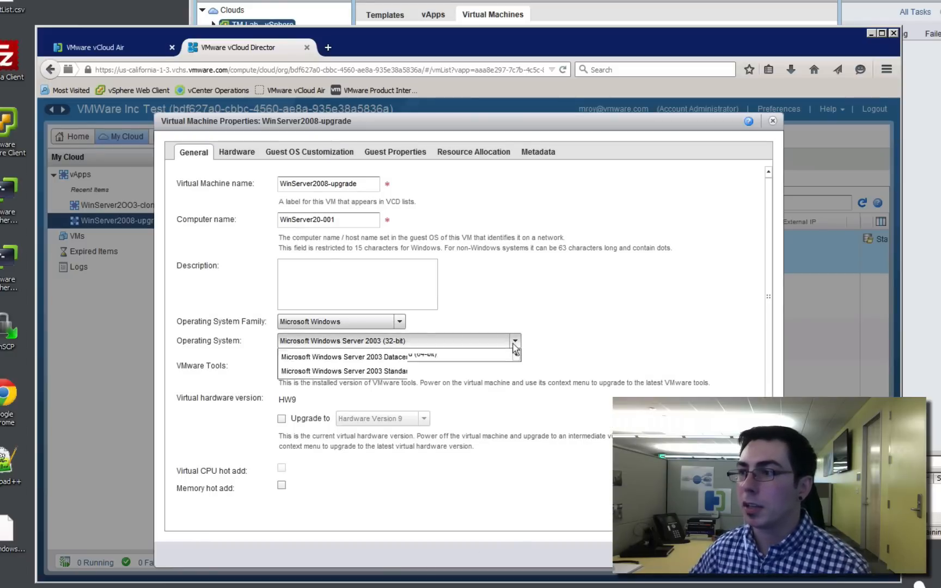
pyautogui.click(517, 357)
pyautogui.click(517, 357)
pyautogui.click(516, 357)
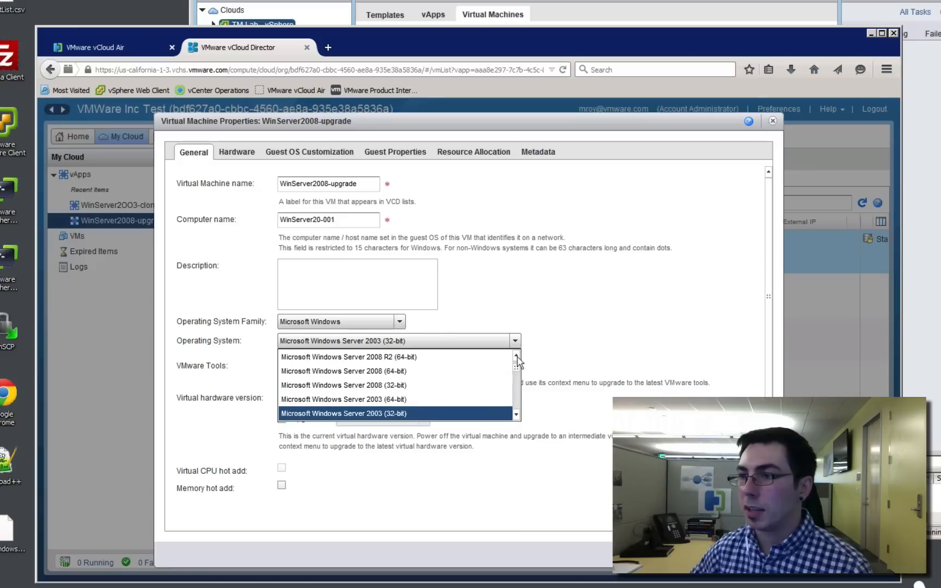
pyautogui.click(516, 357)
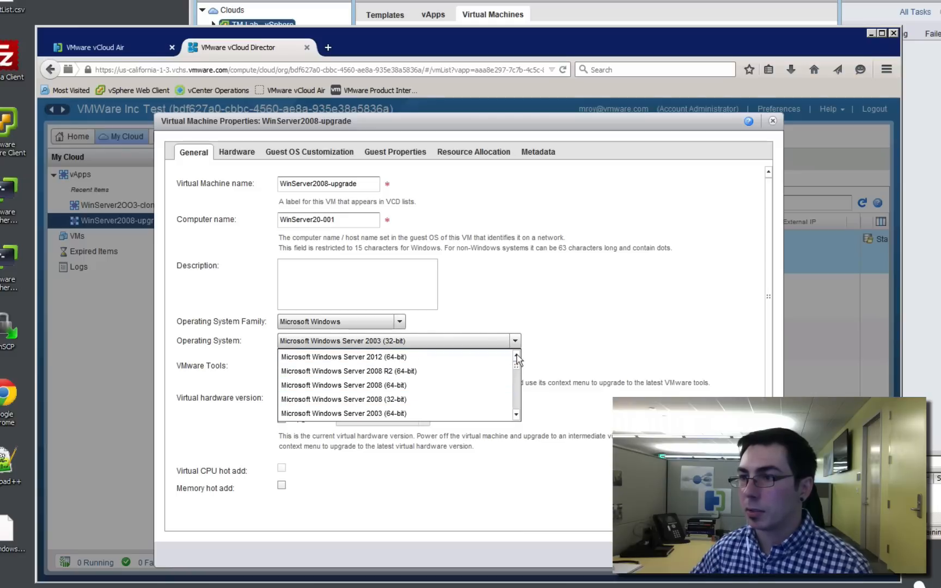
pyautogui.click(416, 399)
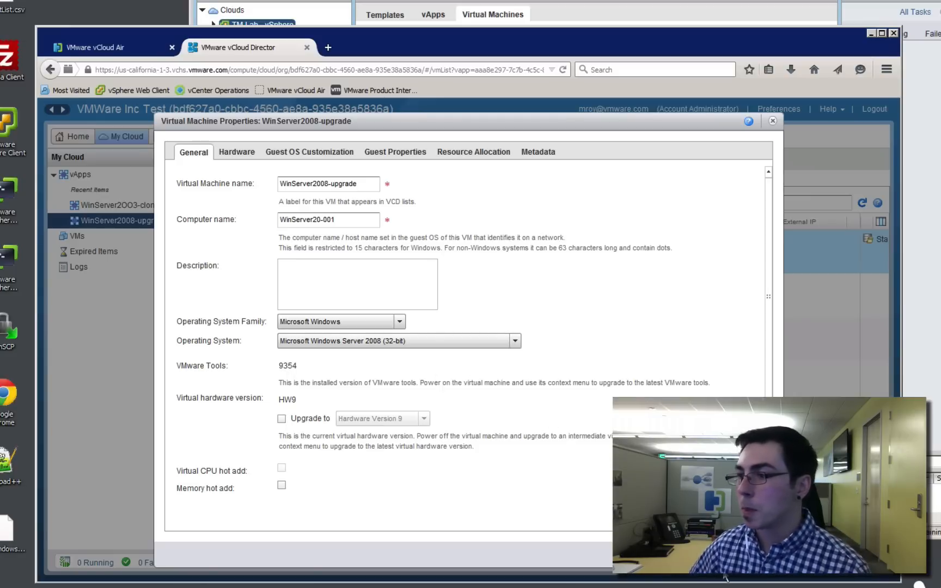
pyautogui.click(707, 554)
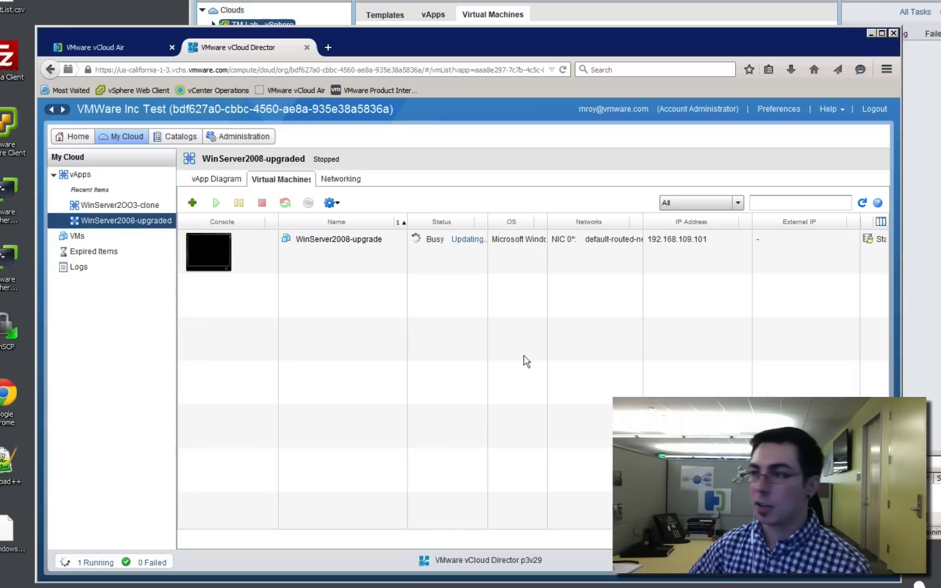
# Switch to vCloud Connector in the vSphere Client and select the WinServer2008-upgraded vApp in the VPC OnDemand - California cloud
pyautogui.click(590, 10)
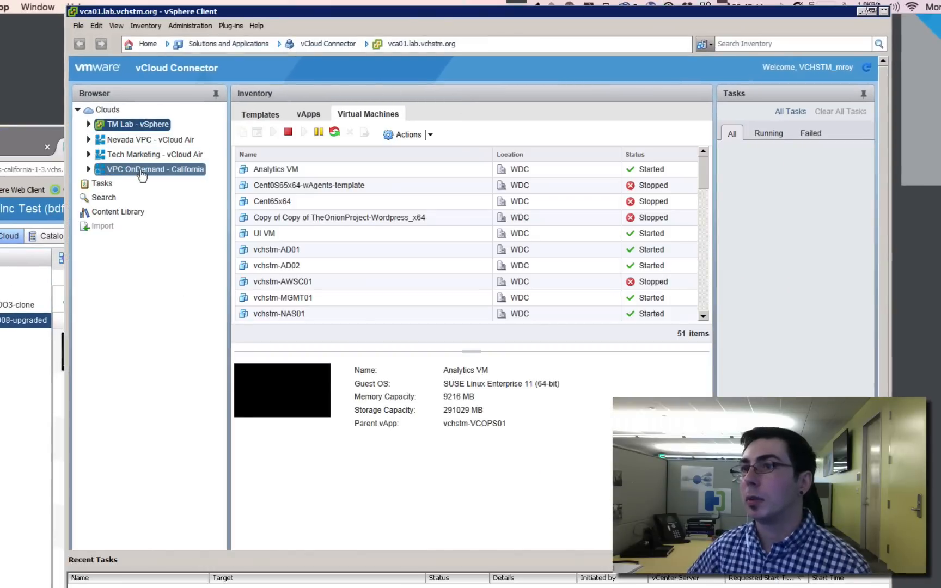
pyautogui.click(141, 171)
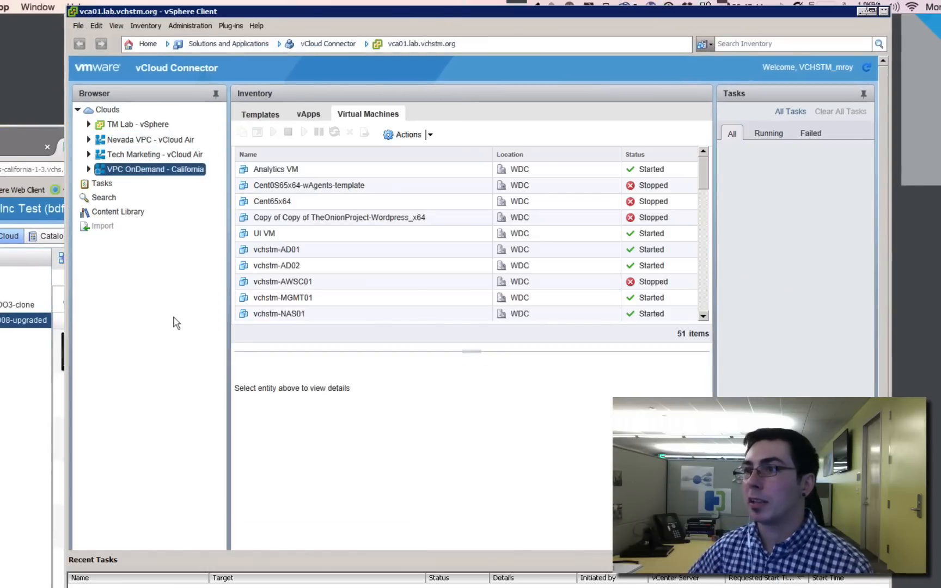
pyautogui.click(309, 115)
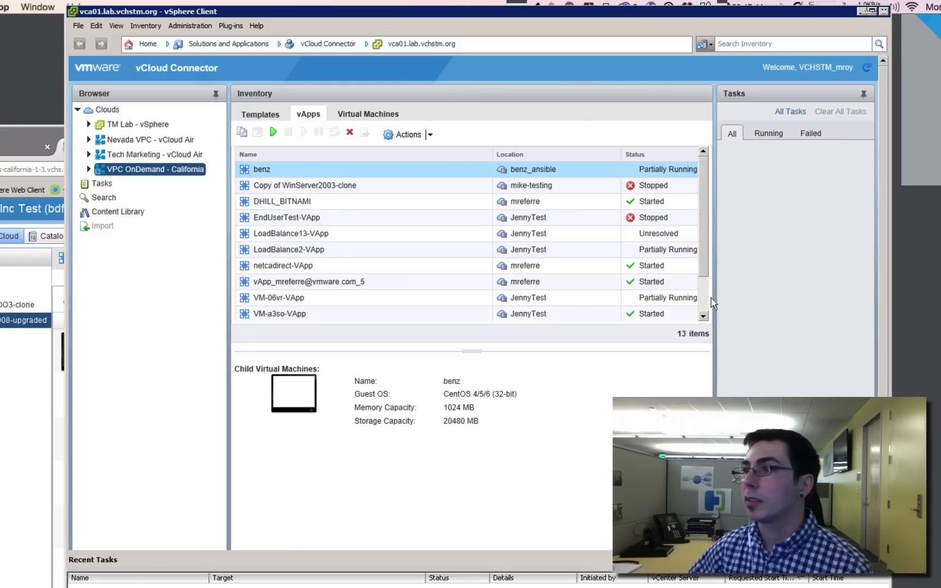
pyautogui.scroll(-2, 707, 306)
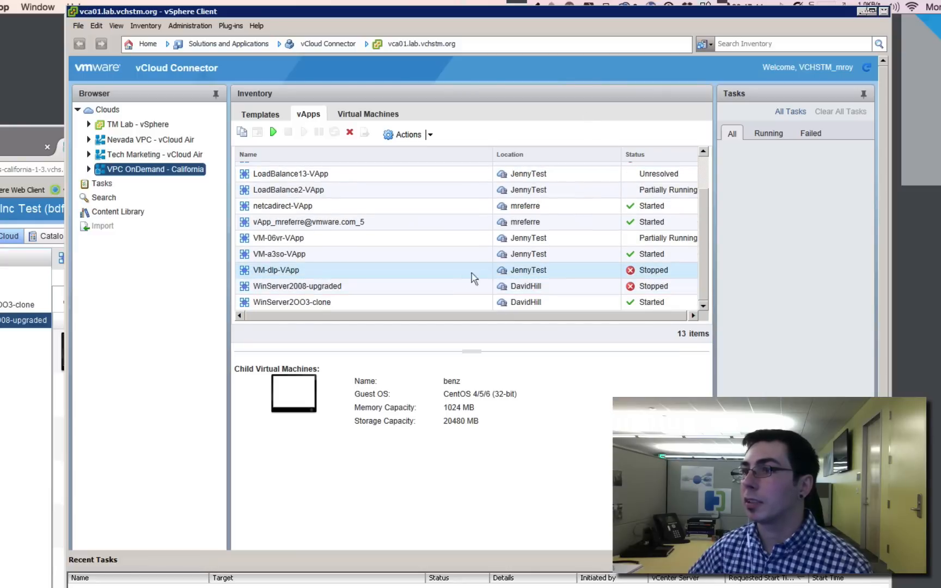
pyautogui.click(426, 292)
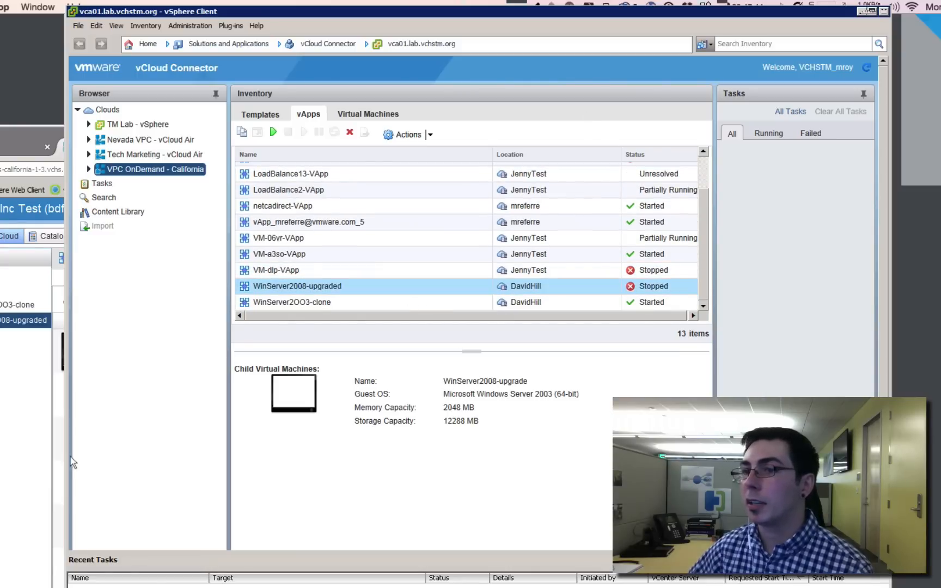
pyautogui.click(28, 473)
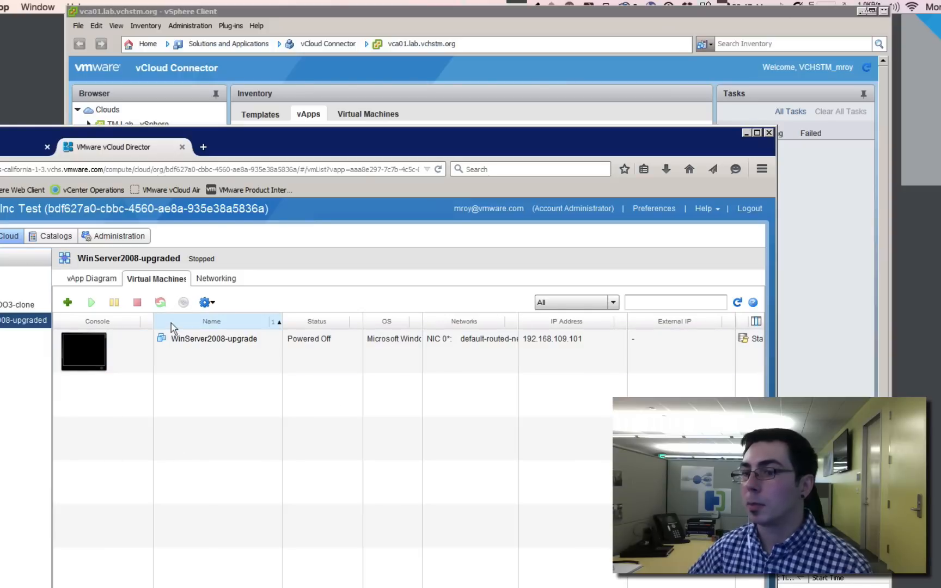
pyautogui.hotkey('alt', 'Tab')
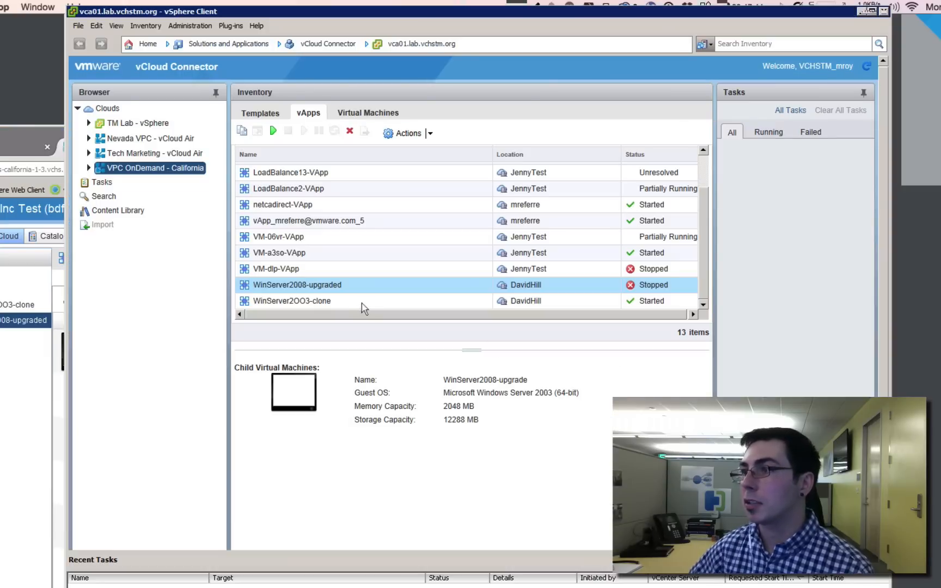
# Start copying the WinServer2008-upgraded vApp, using mike-testing as the temporary export catalog
pyautogui.click(403, 133)
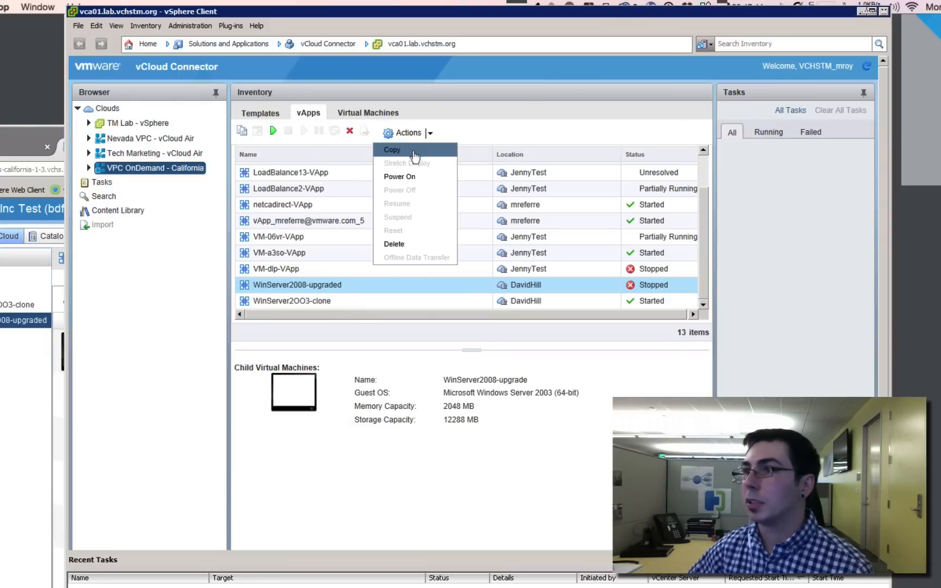
pyautogui.click(414, 157)
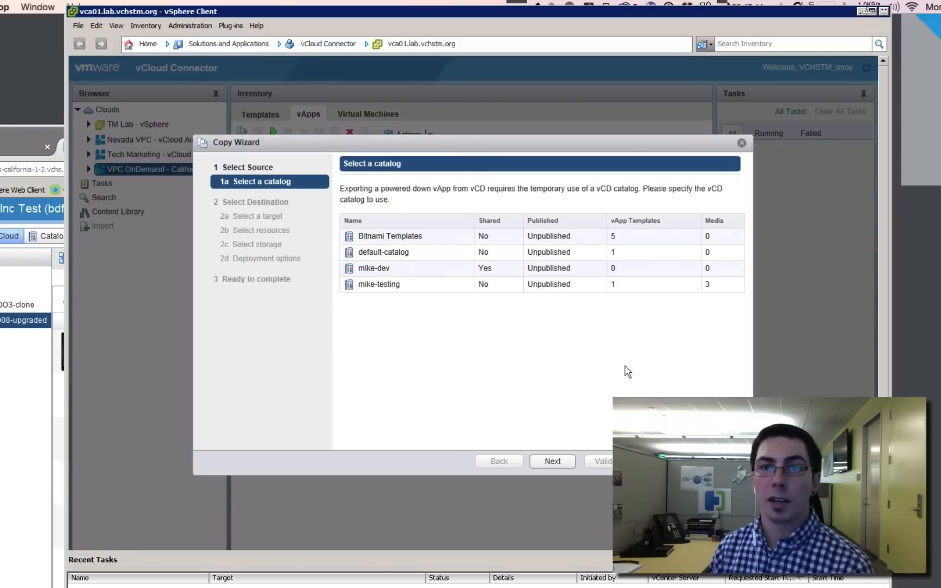
pyautogui.click(422, 288)
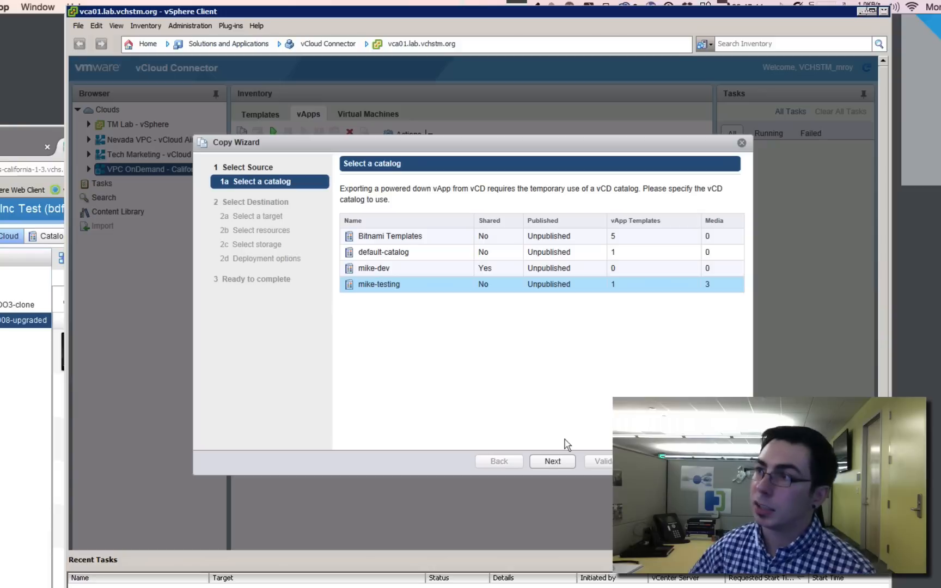
pyautogui.click(553, 461)
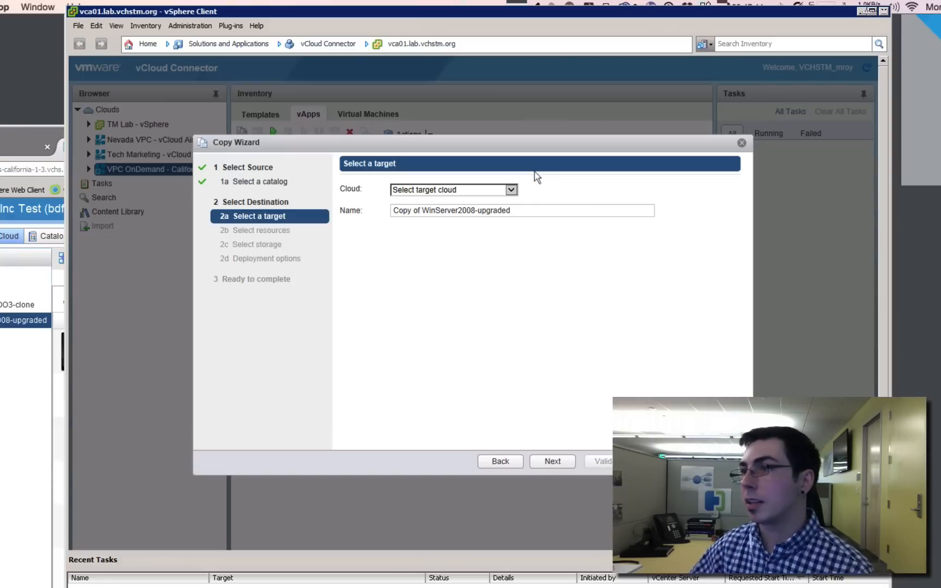
# Set the copy's target cloud to TM Lab - vSphere and its destination to the Sandbox folder in the VMTM.org tree under WDC
pyautogui.click(511, 189)
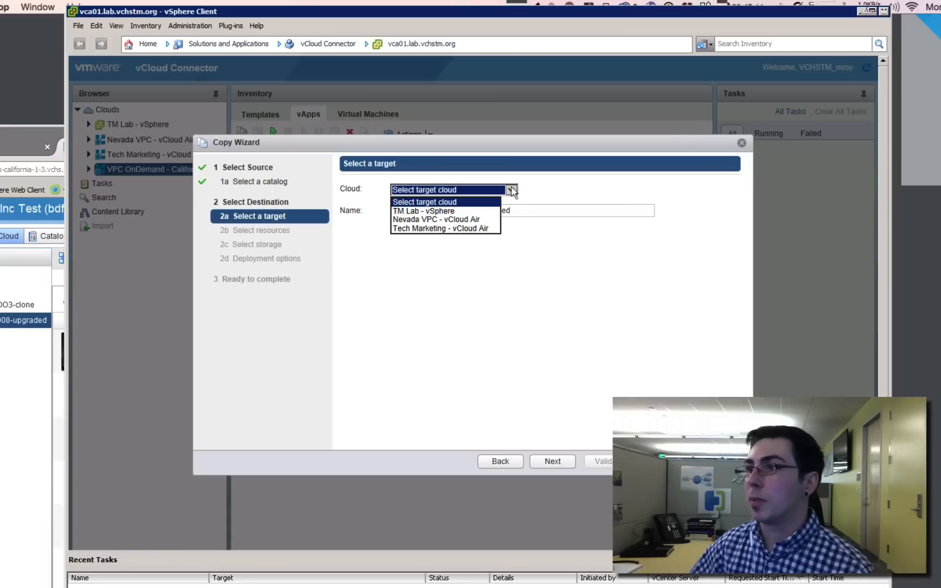
pyautogui.click(473, 211)
pyautogui.click(360, 253)
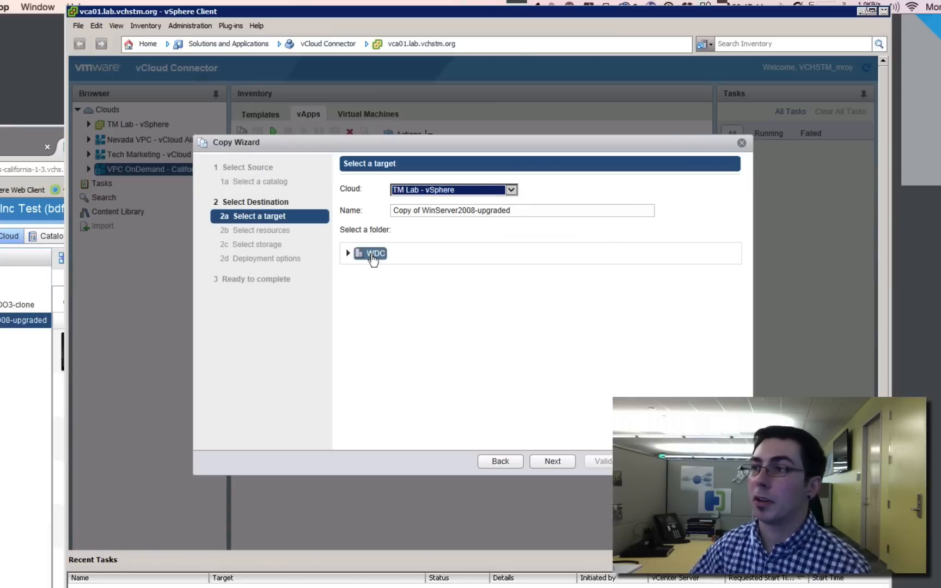
pyautogui.click(349, 253)
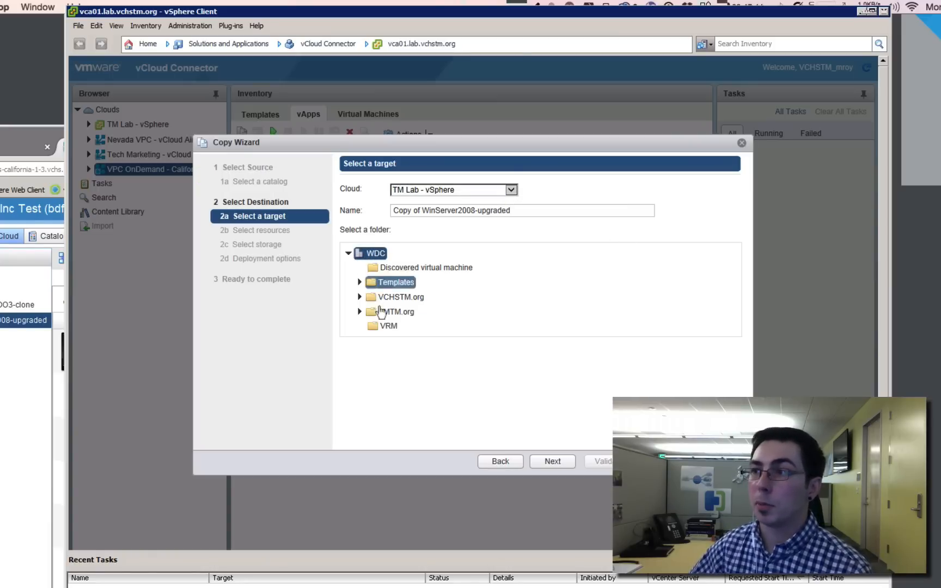
pyautogui.click(359, 312)
pyautogui.scroll(-1, 372, 411)
pyautogui.click(371, 403)
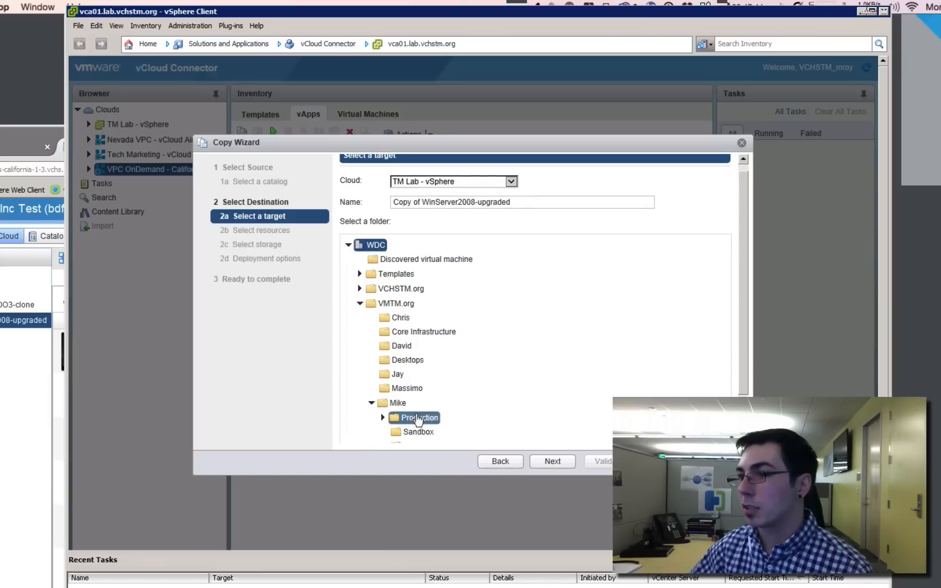
pyautogui.click(417, 432)
pyautogui.click(548, 462)
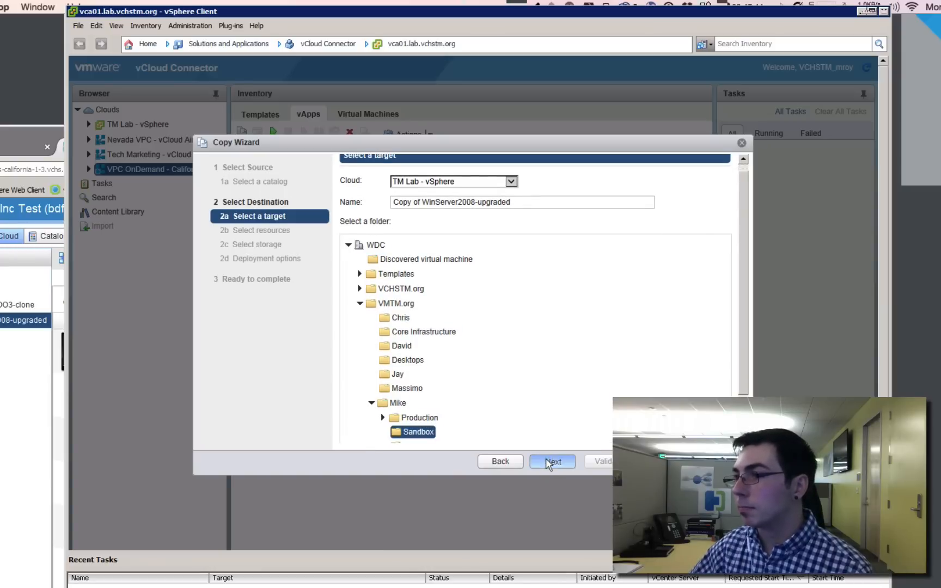
# Assign the copy to Compute-Rack01 with Thin Provisioned disks on datastore VNX_VMFS_02, leave power-on after deployment disabled, and validate the copy task
pyautogui.click(411, 211)
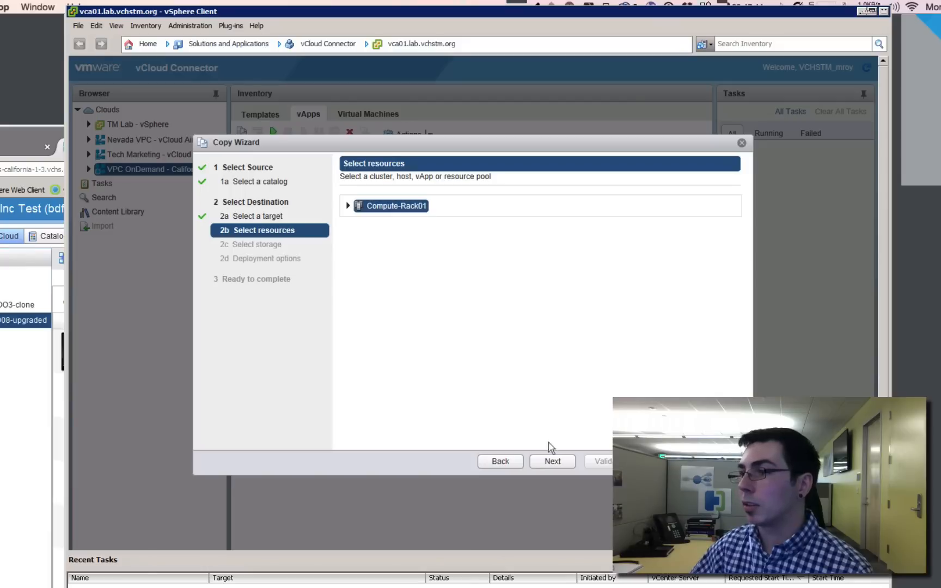
pyautogui.click(553, 464)
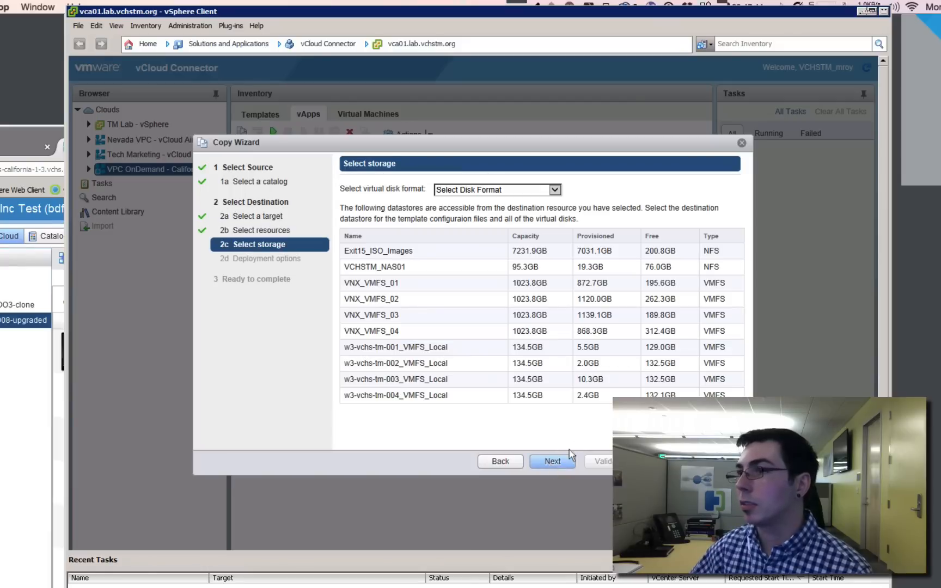
pyautogui.click(555, 189)
pyautogui.click(498, 212)
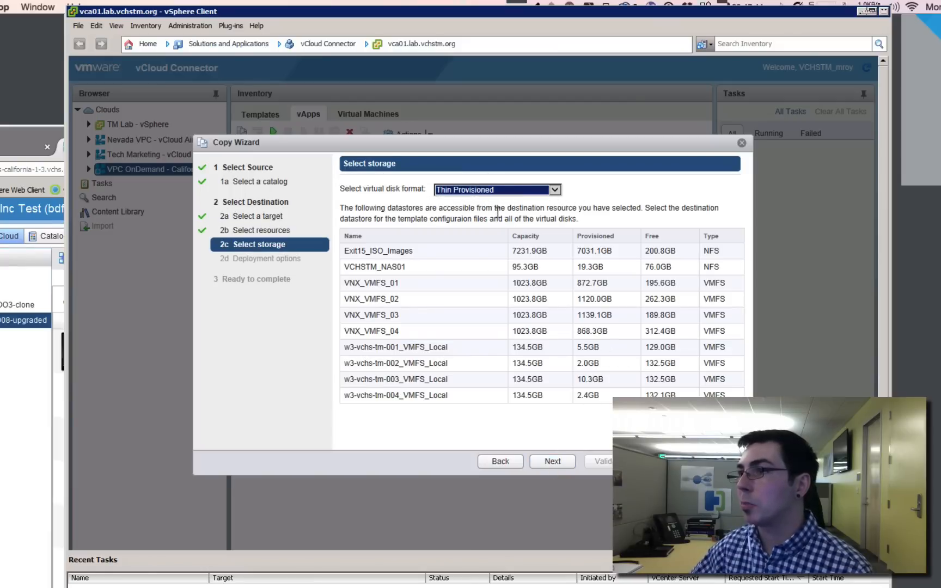
pyautogui.click(408, 303)
pyautogui.click(552, 462)
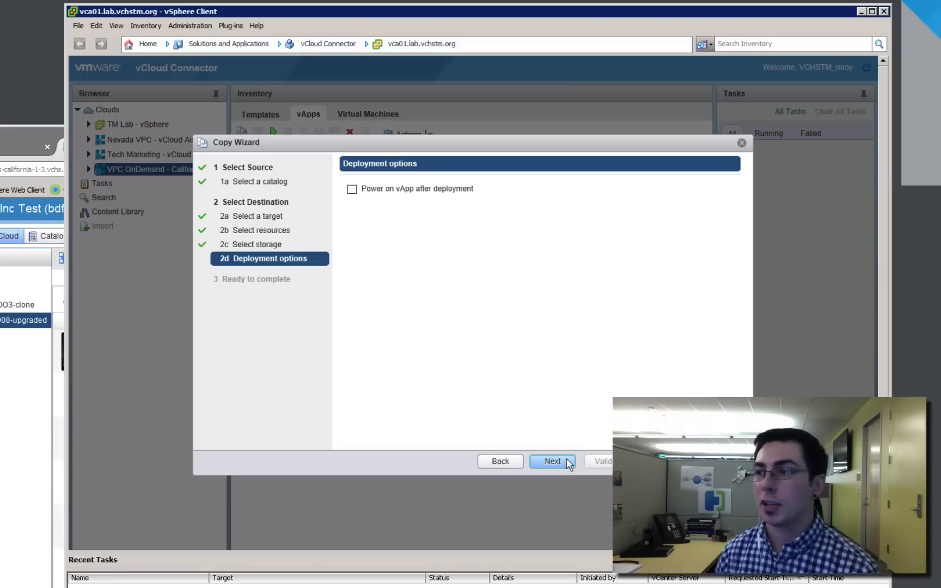
pyautogui.click(569, 463)
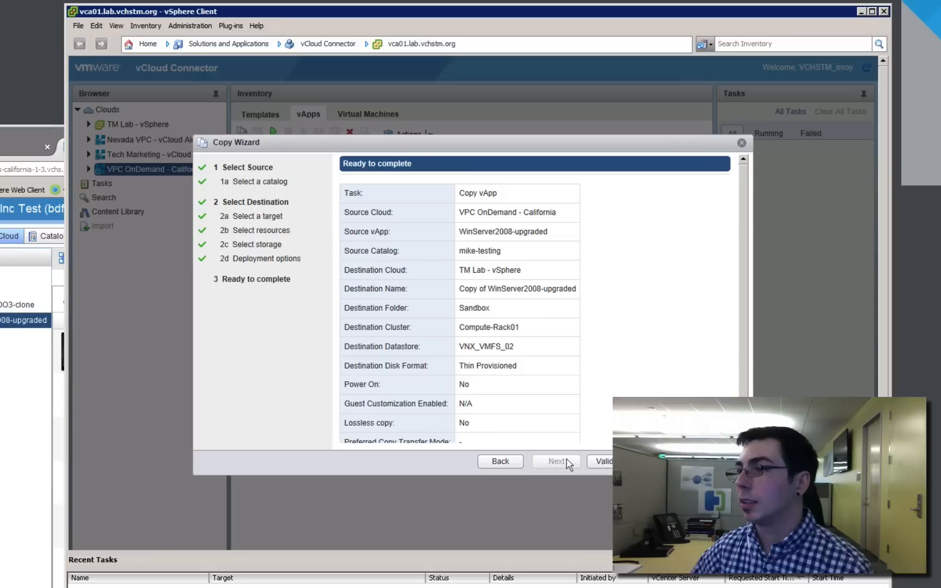
pyautogui.click(596, 462)
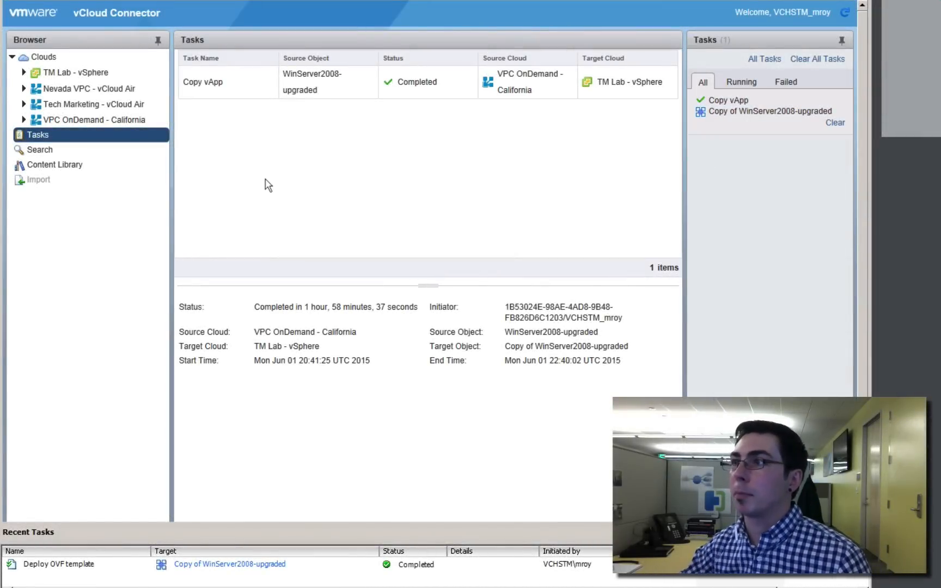
# Open the VMs and Templates inventory and inspect the WinServer2008-upgrade virtual machine inside the Copy of WinServer2008-upgraded vApp in Sandbox
pyautogui.click(82, 0)
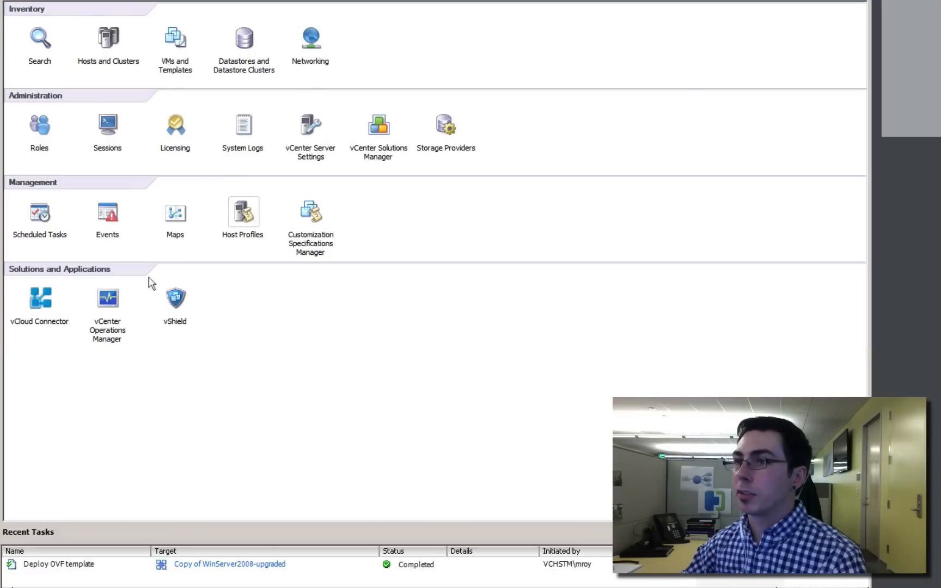
pyautogui.click(180, 46)
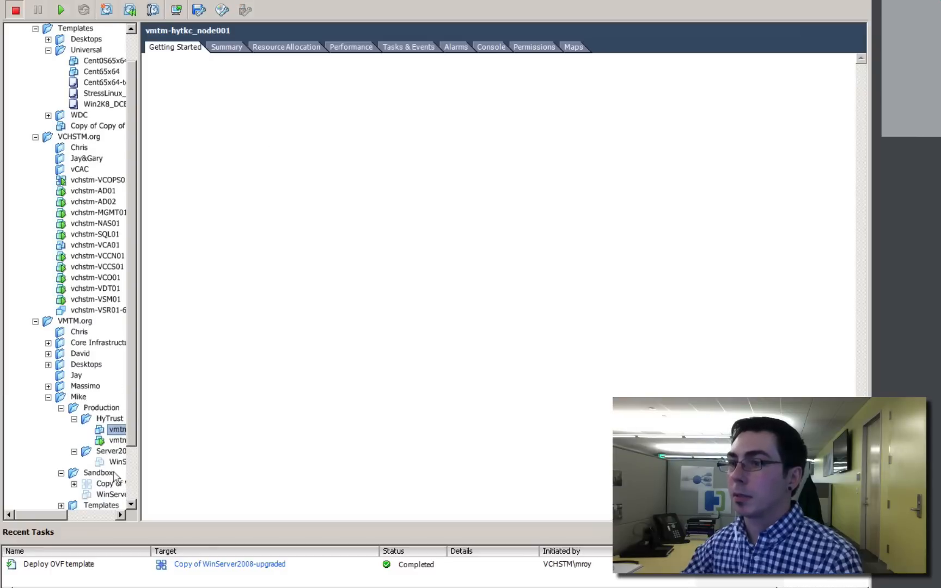
pyautogui.moveTo(64, 516)
pyautogui.mouseDown()
pyautogui.moveTo(91, 516)
pyautogui.moveTo(61, 515)
pyautogui.mouseUp()
pyautogui.click(55, 488)
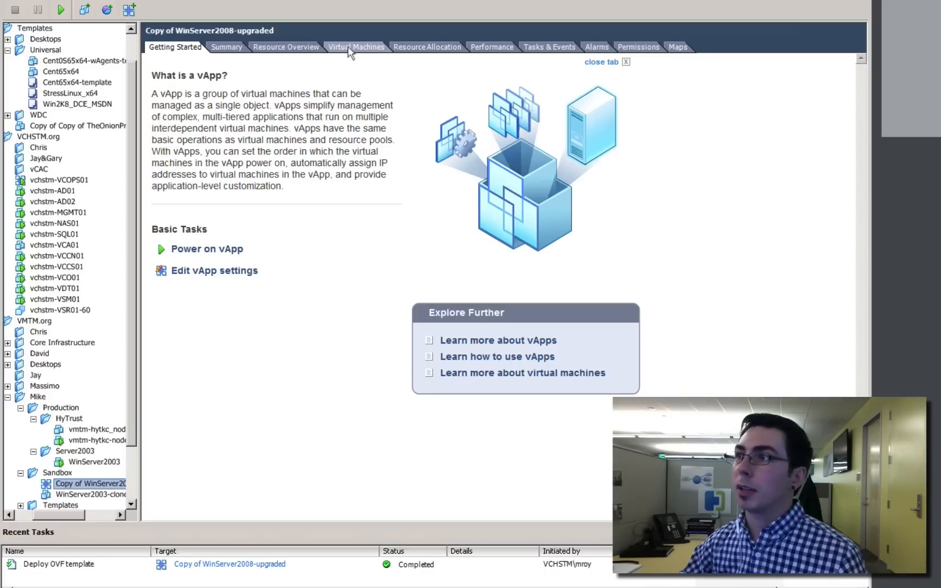
pyautogui.click(354, 49)
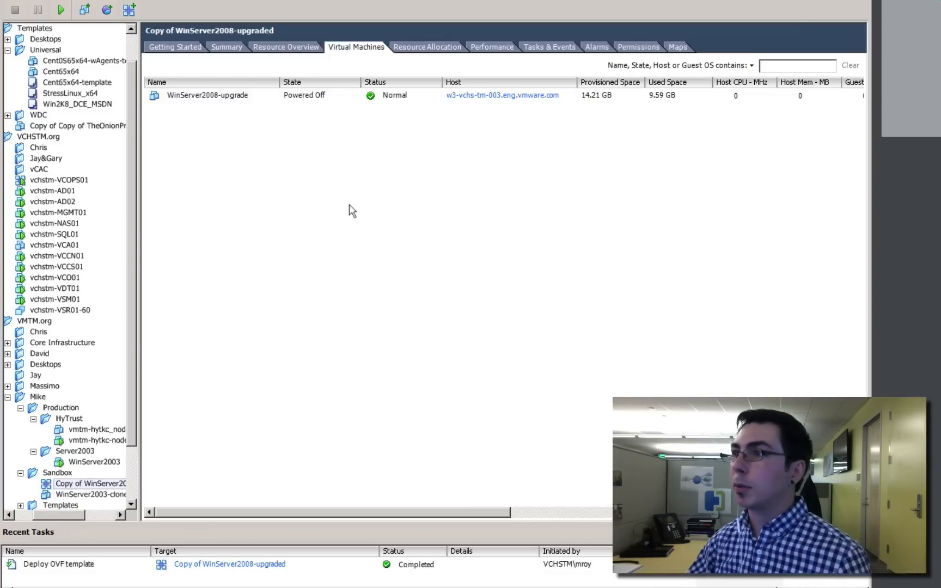
pyautogui.click(210, 97)
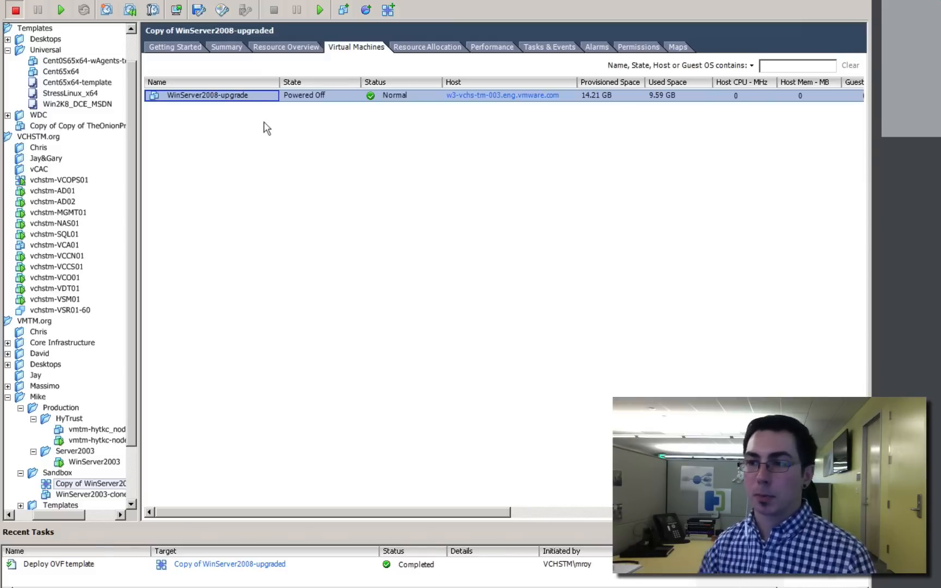
# Select the production WinServer2003 virtual machine in the Server2003 folder
pyautogui.click(88, 462)
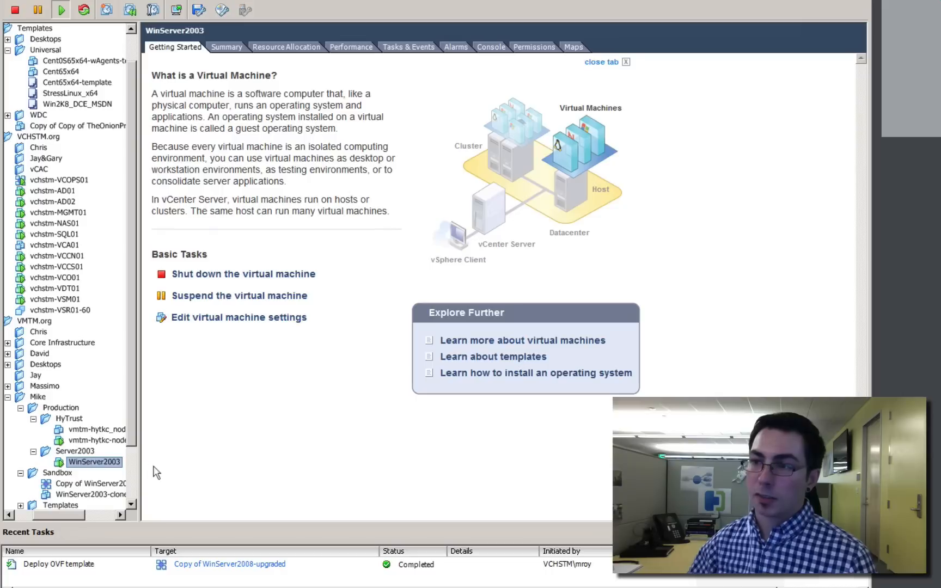